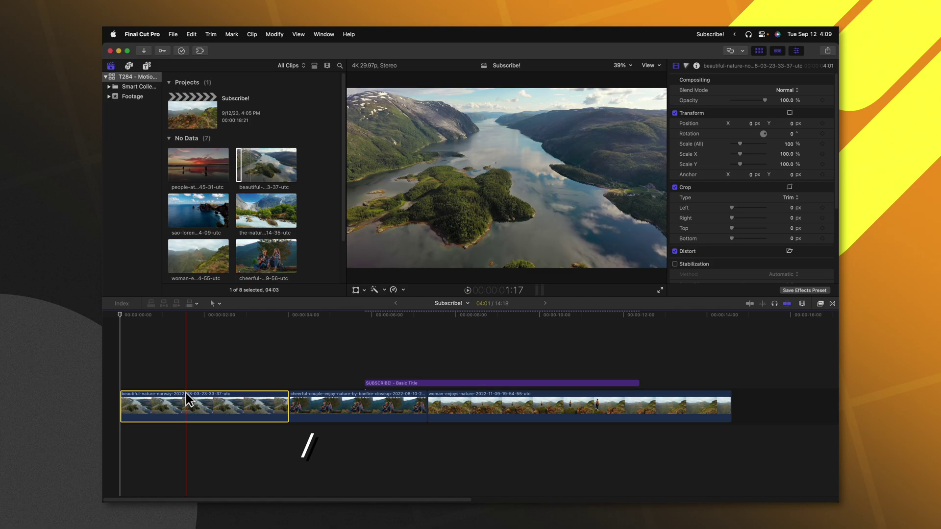
Reveal the Norway drone clip's source file in Finder with Shift+Cmd+R.
key(super+shift+r)
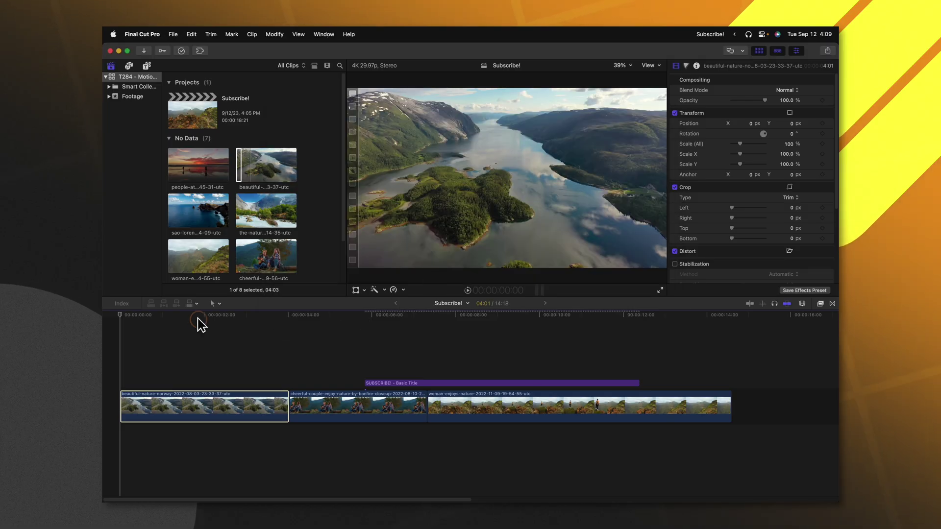
Export the Norway clip as a file using the Apple ProRes 422 video codec.
key(t)
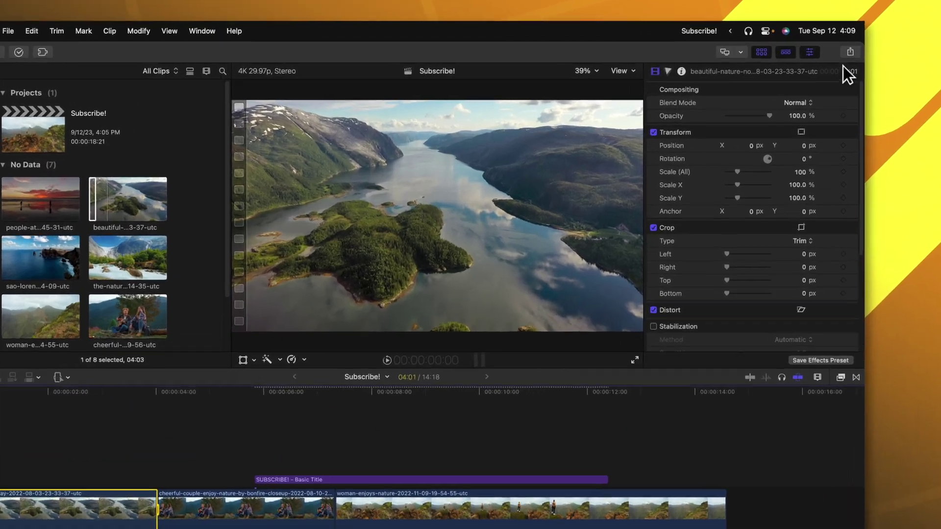
click(828, 50)
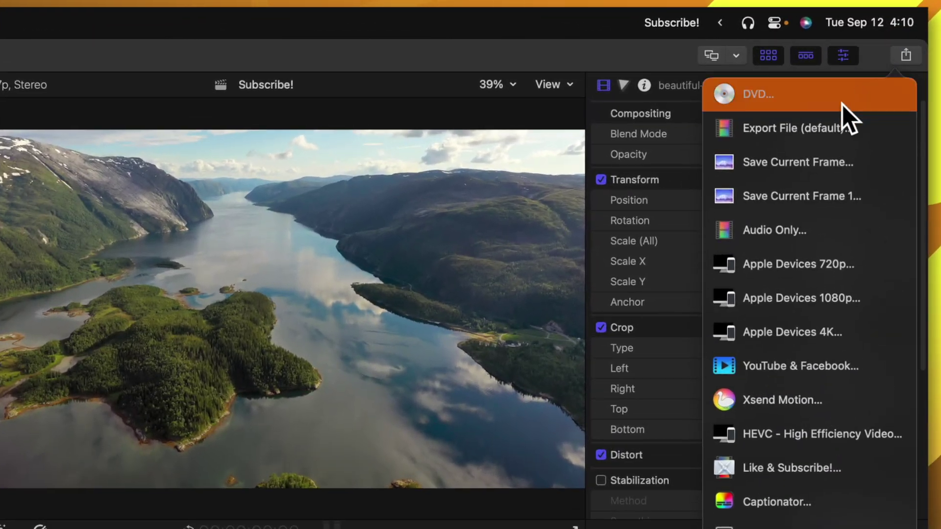
click(823, 126)
click(433, 87)
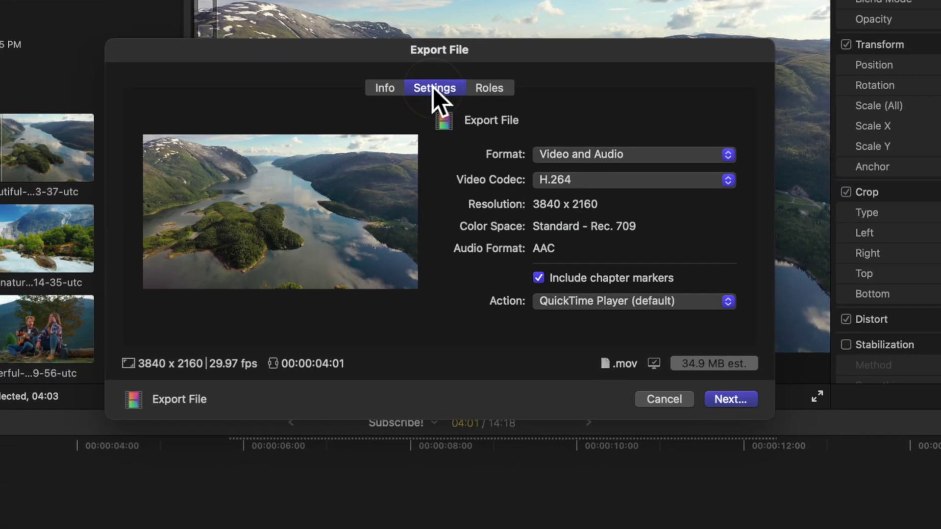
click(558, 180)
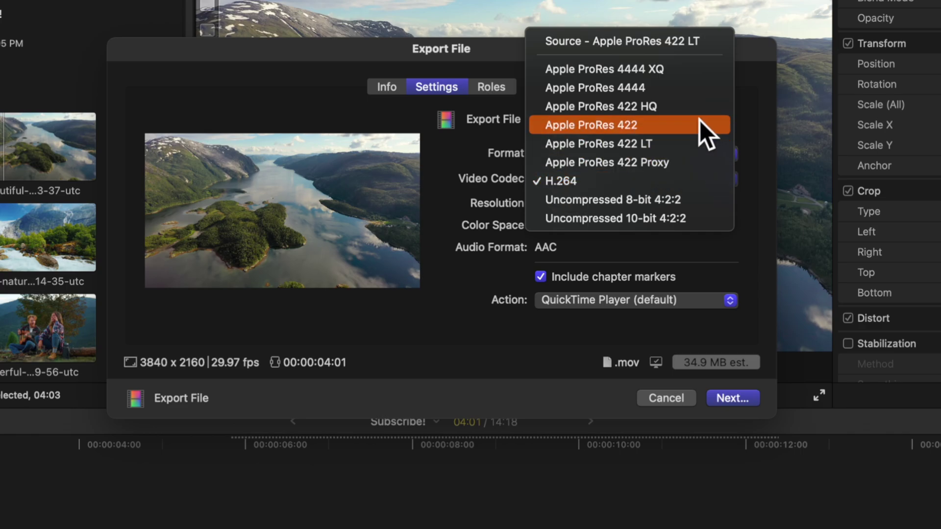
click(685, 123)
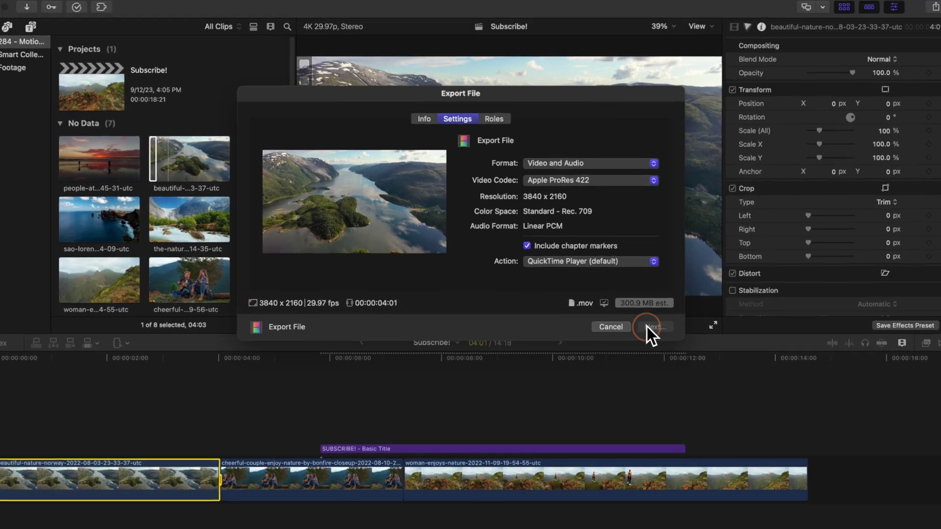
click(730, 398)
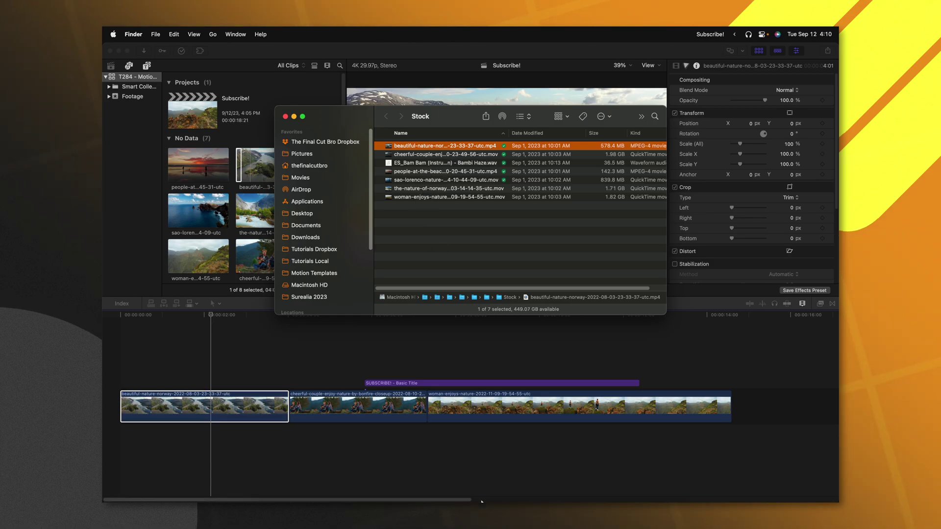
Import the Norway drone clip from the Stock folder into Motion as a new project.
click(416, 484)
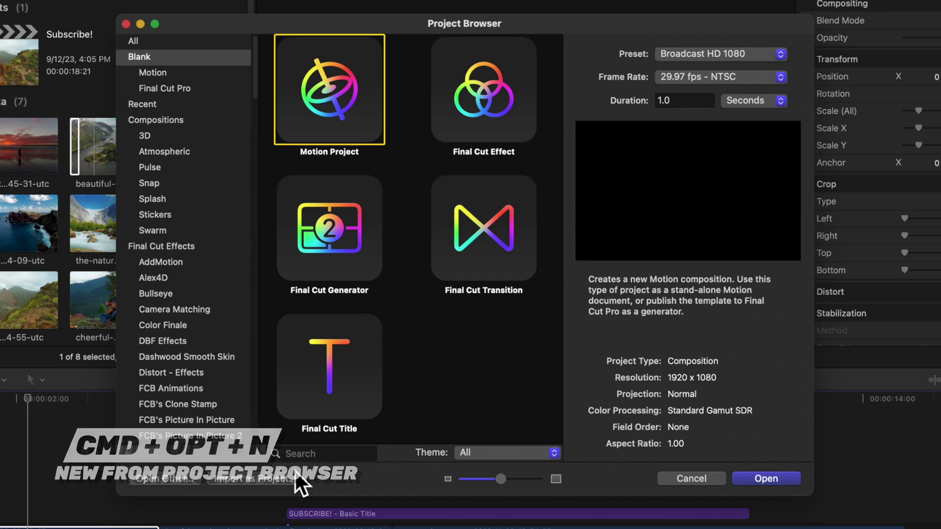
click(287, 474)
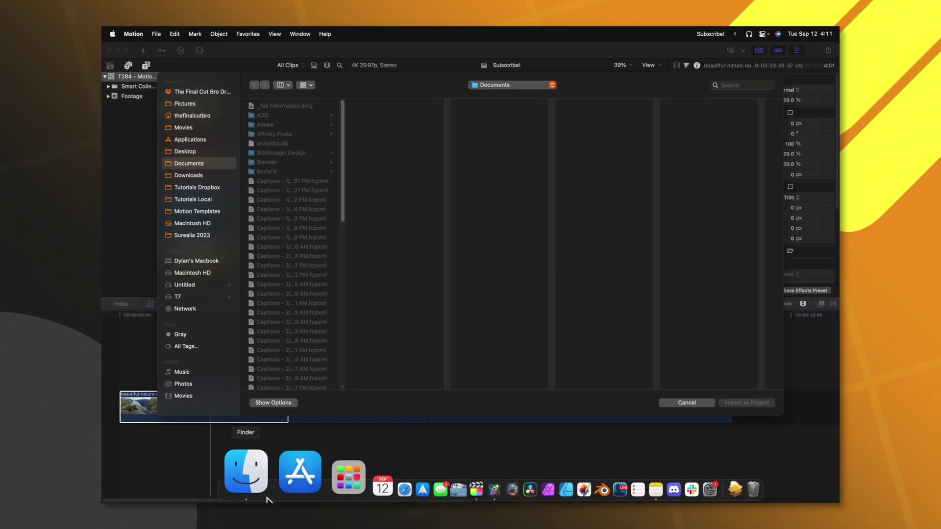
click(267, 498)
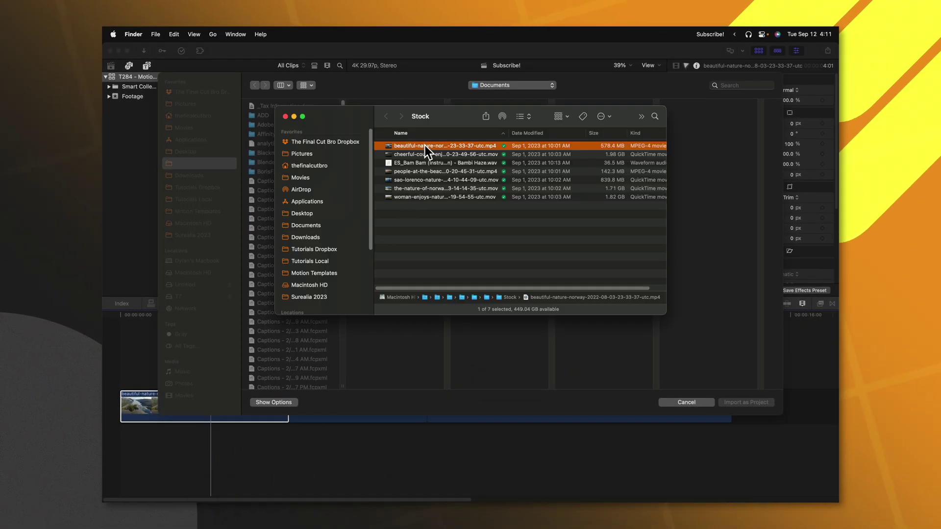
drag(425, 145, 412, 349)
click(679, 117)
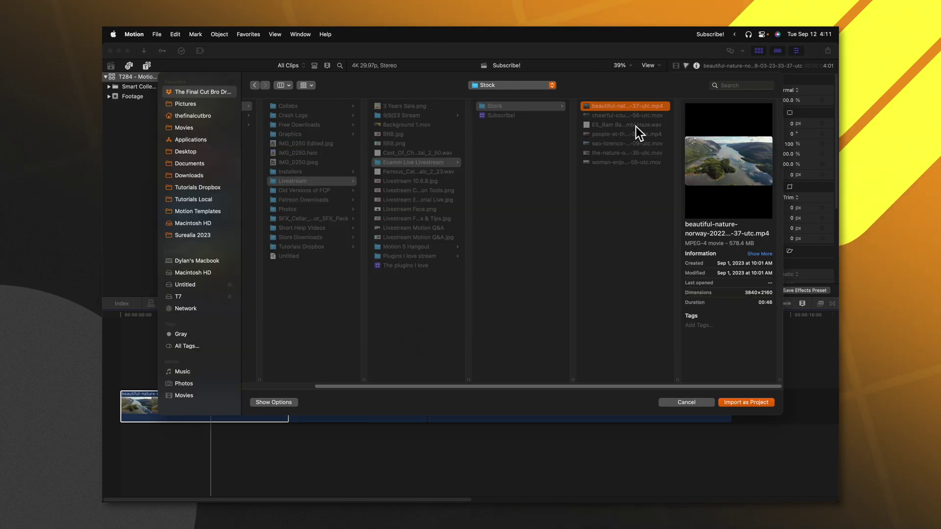
click(737, 403)
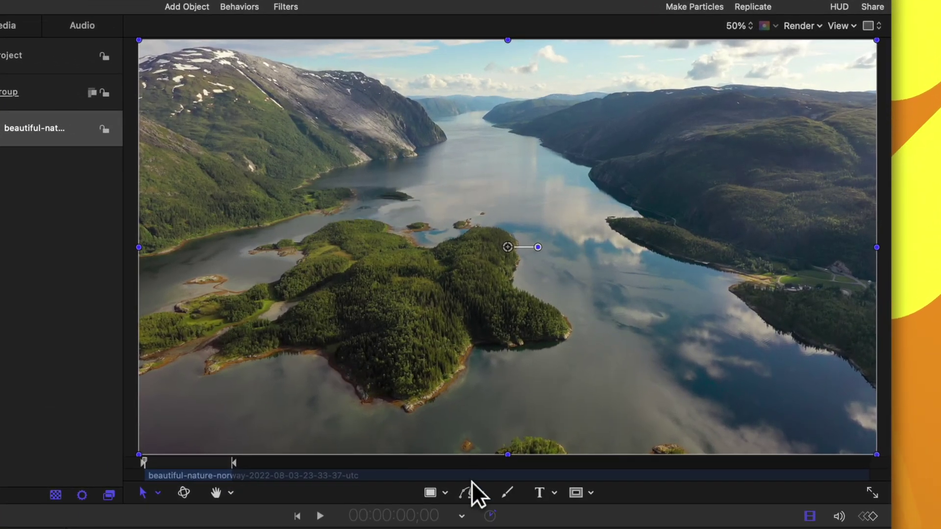
Draw a closed four-point Bezier outline around the island in the lake.
click(468, 496)
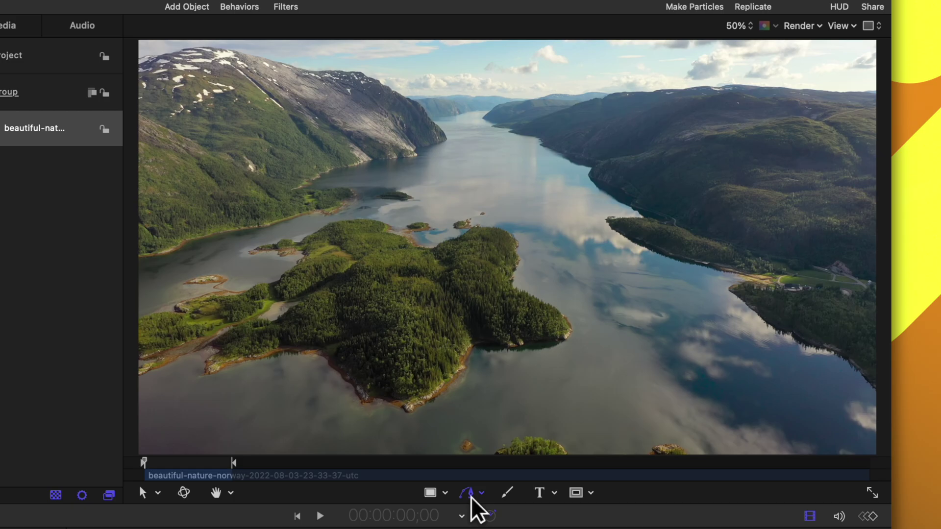
click(200, 272)
click(238, 375)
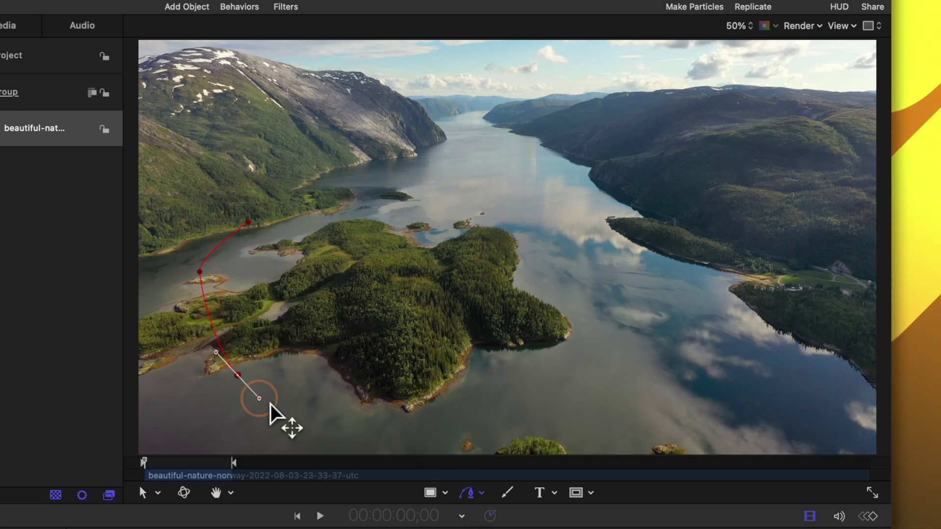
click(318, 413)
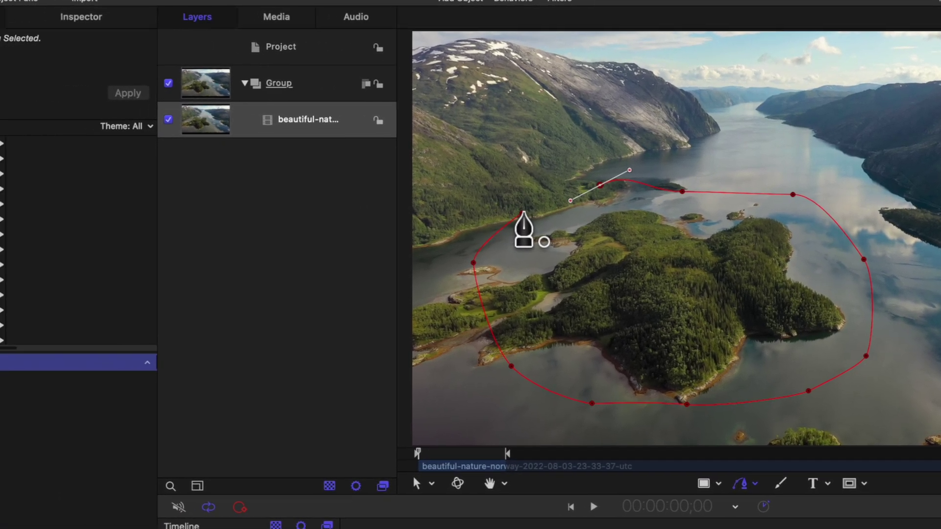
click(248, 223)
Remove the shape's white fill and give its outline the Traditional Chalk Easy brush style.
click(265, 15)
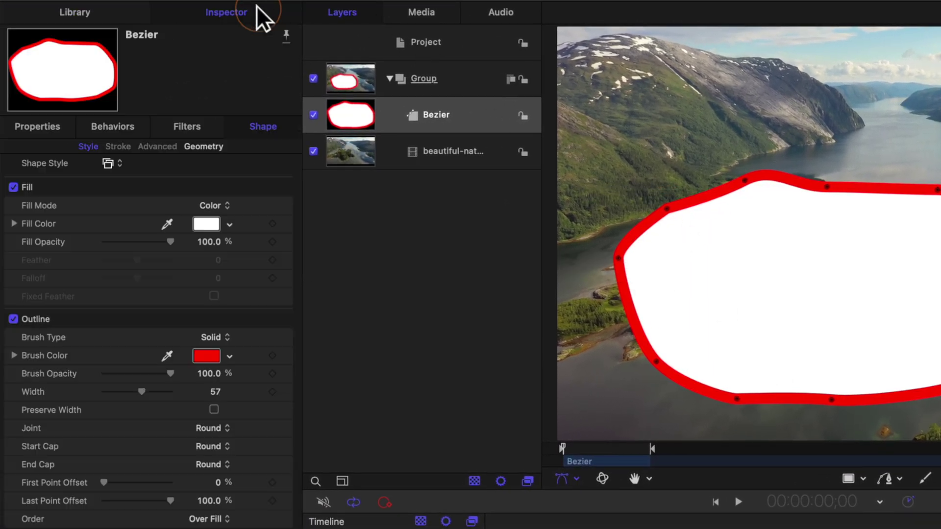
click(13, 187)
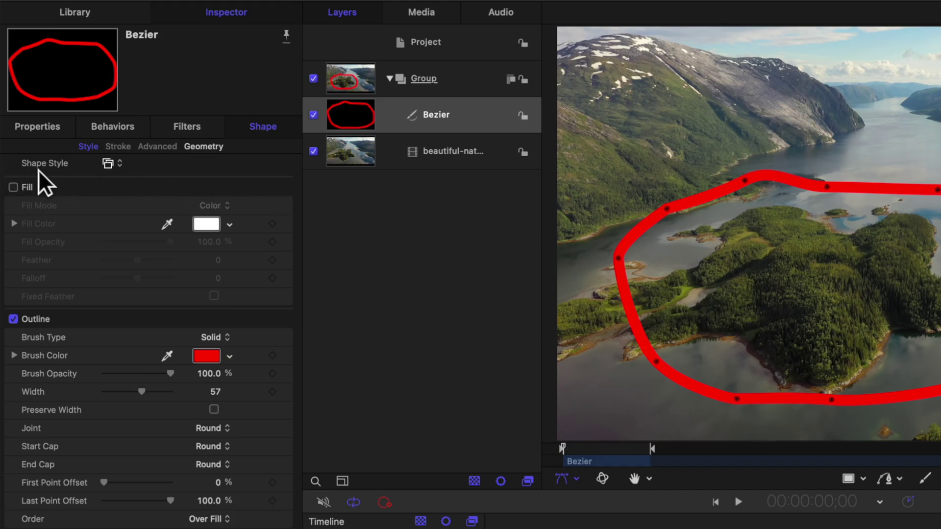
click(114, 162)
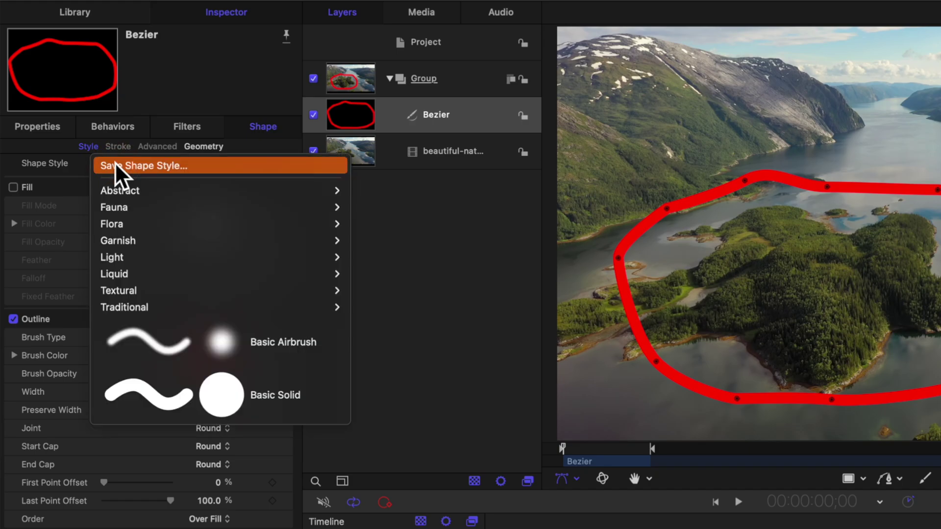
mouse_move(186, 304)
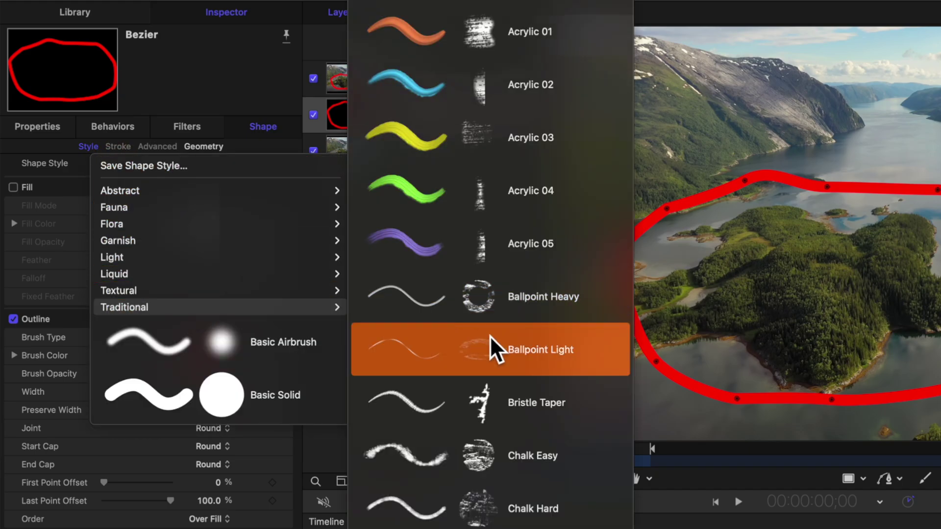
click(424, 463)
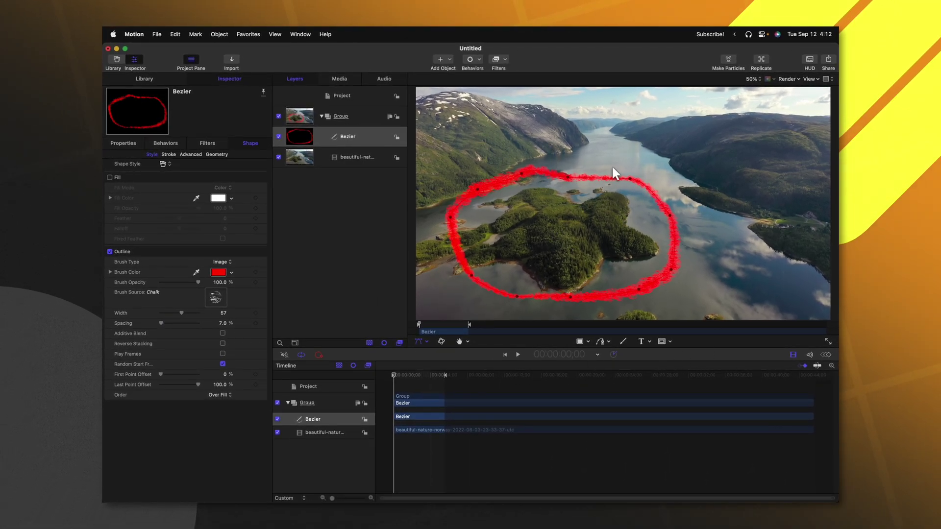
Set the shape's Roundness to 39 and preview the ring across other frames.
click(216, 155)
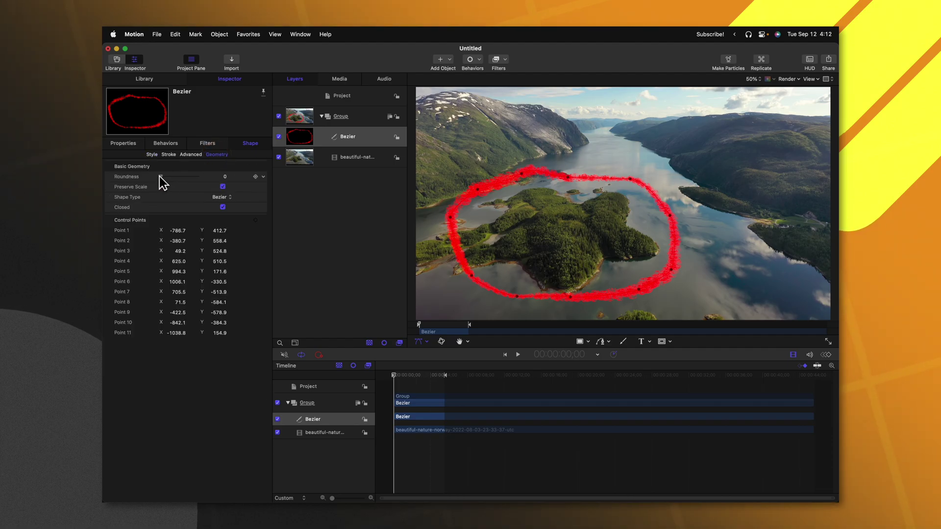
drag(160, 177, 185, 178)
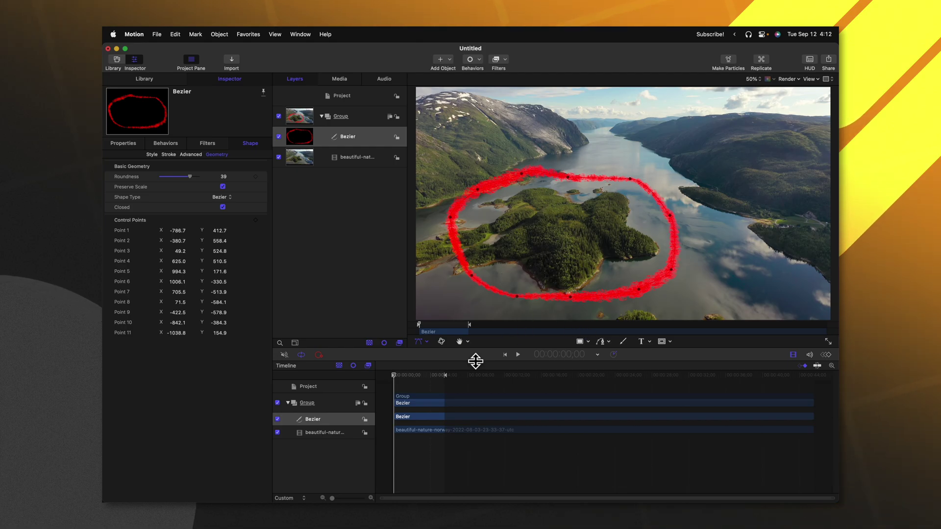
drag(416, 378, 378, 376)
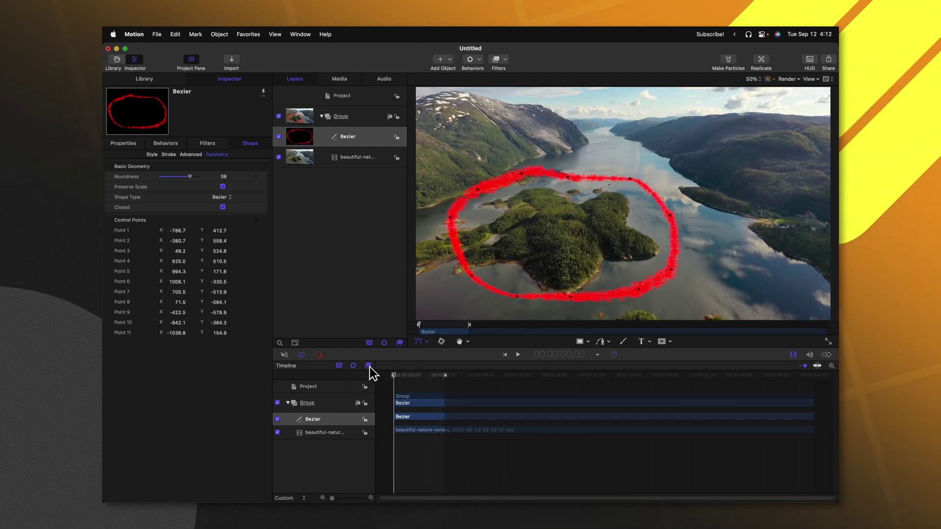
Add a Track behavior to the Bezier shape's position, using the drone clip as source.
click(347, 139)
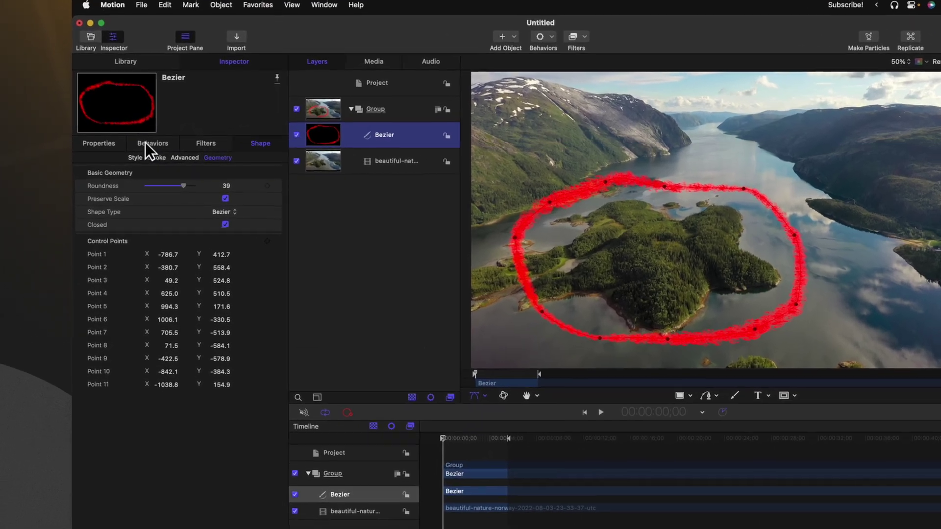
click(136, 144)
right_click(63, 188)
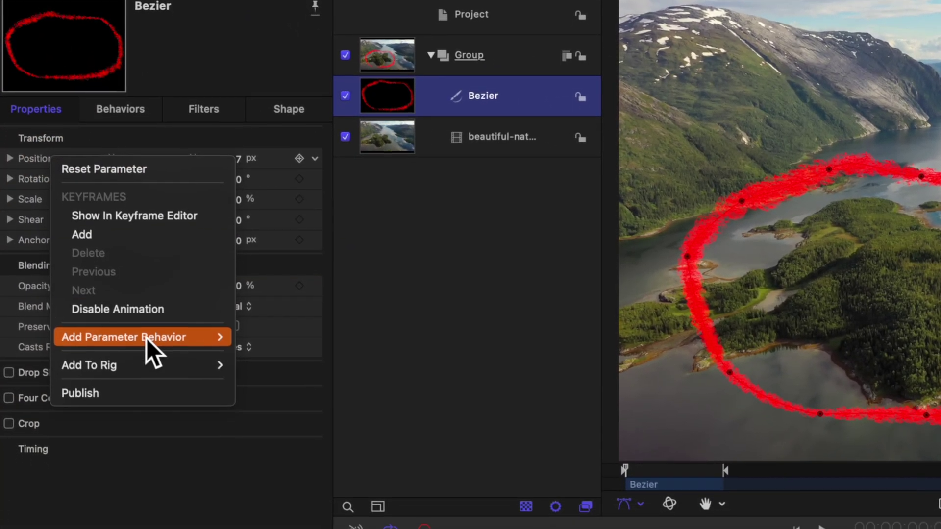
mouse_move(142, 372)
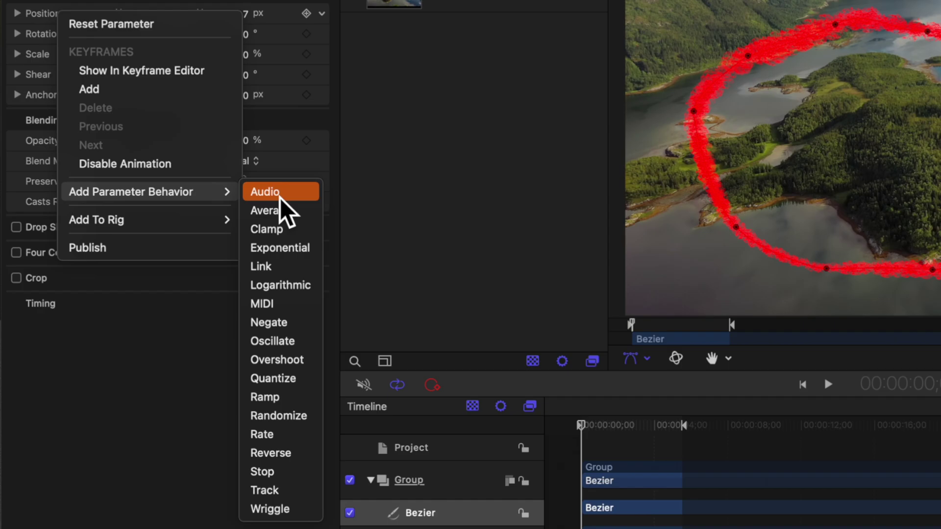
click(272, 489)
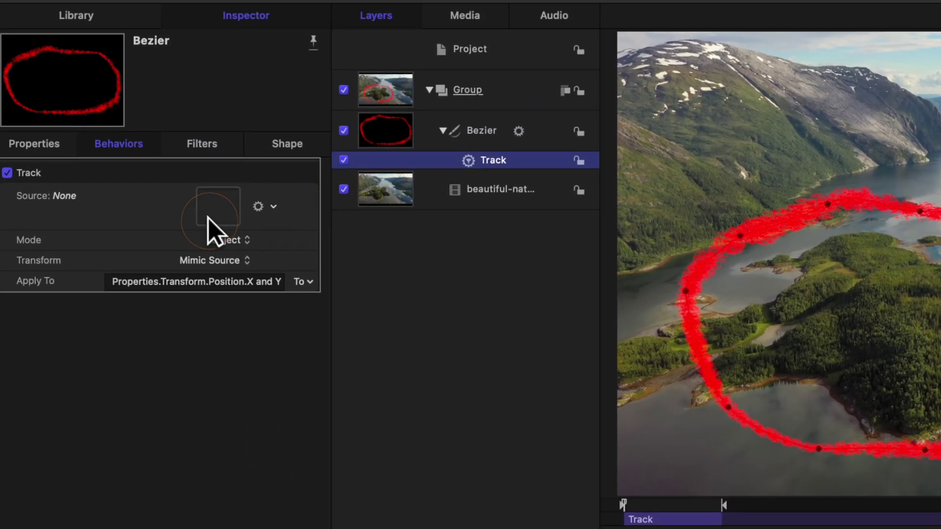
drag(208, 218, 210, 220)
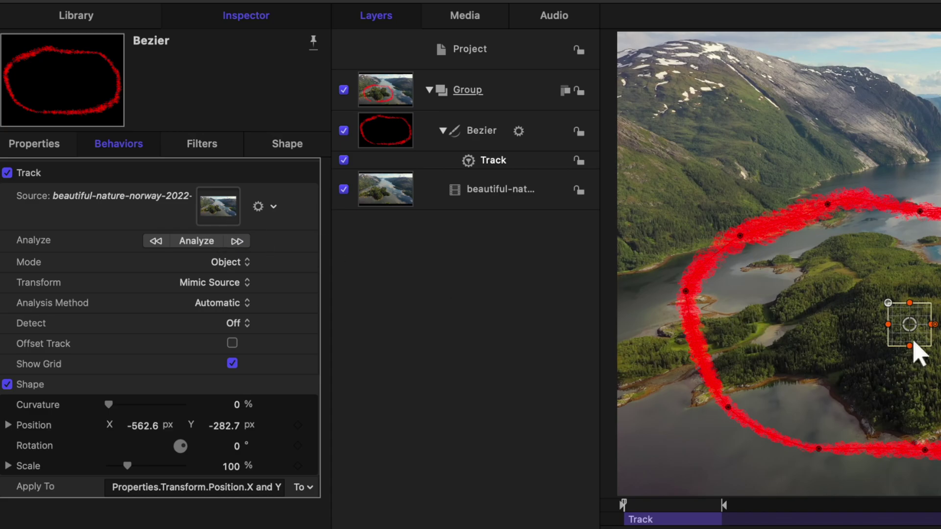
Enlarge the tracker over the whole island and analyze the clip with Point Cloud.
drag(909, 345, 907, 392)
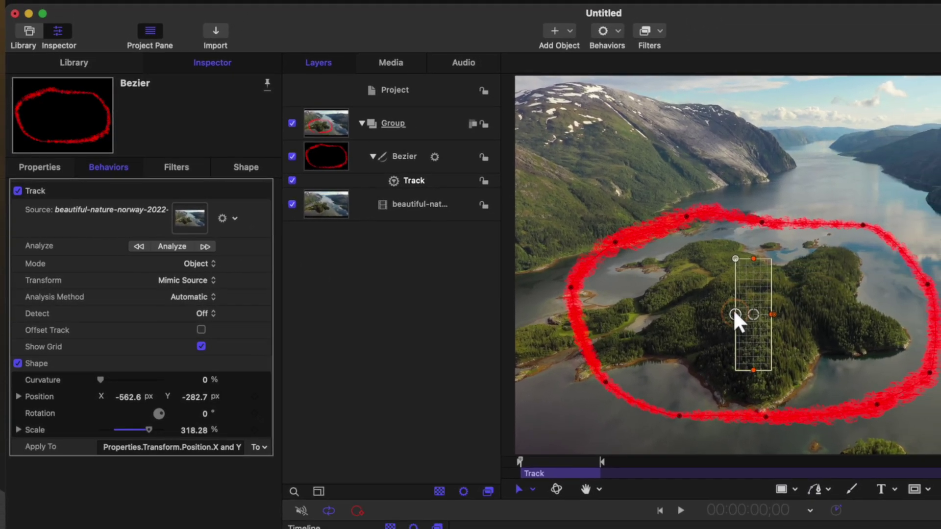
drag(890, 318, 839, 319)
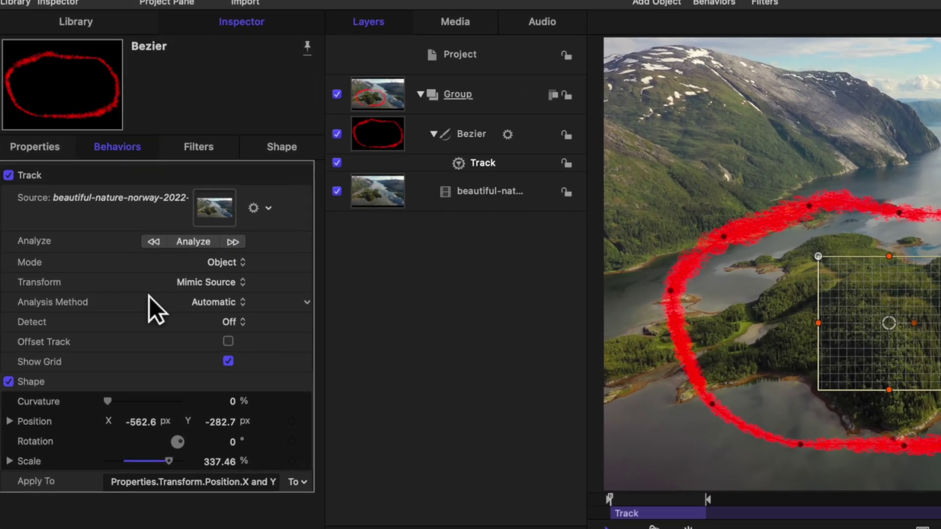
click(197, 303)
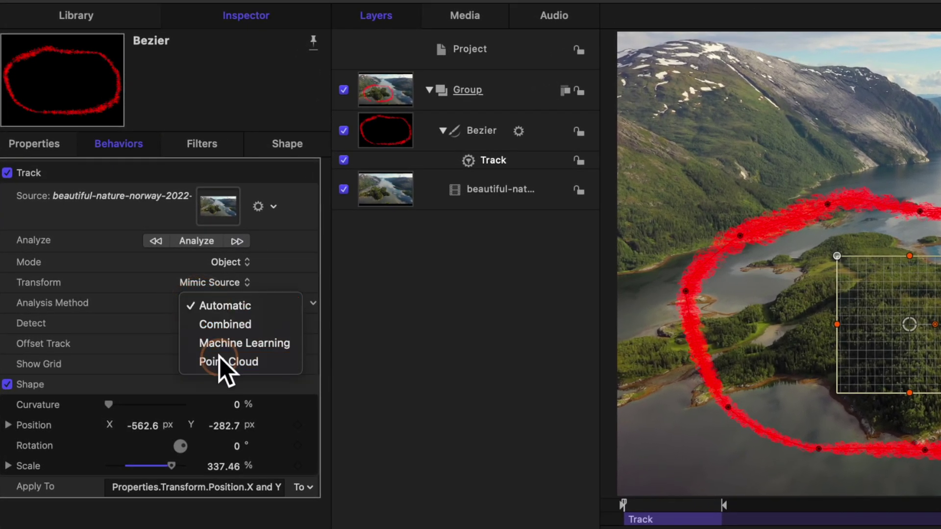
click(220, 358)
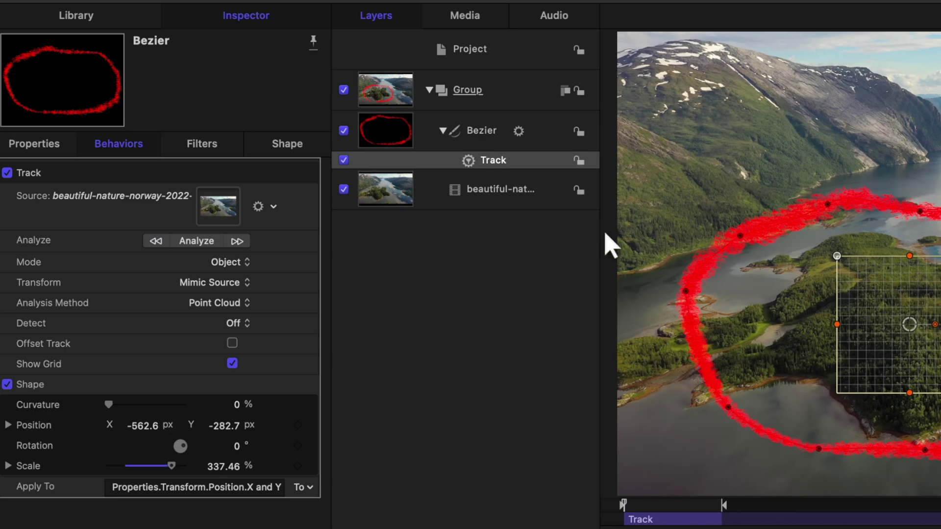
click(198, 242)
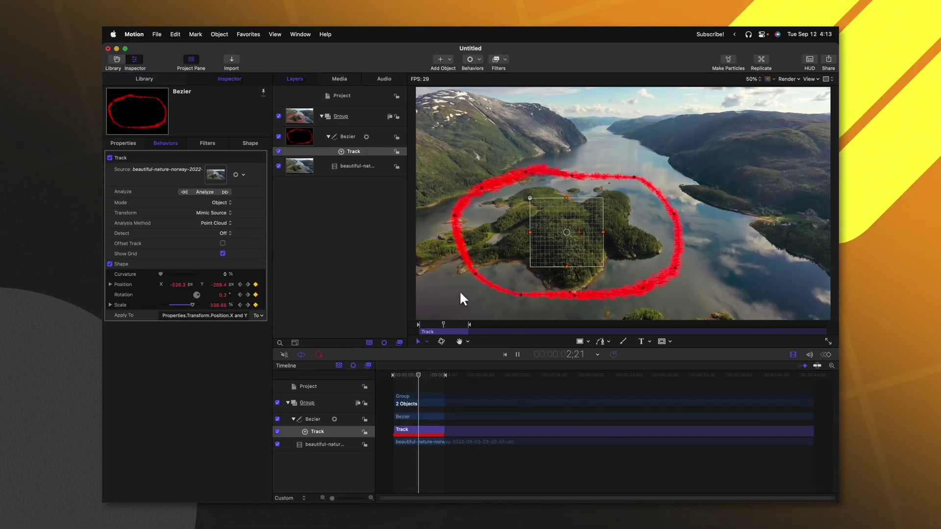
Add a Write On behavior to the ring, trim its end to the playhead, and play it back.
click(302, 136)
click(469, 59)
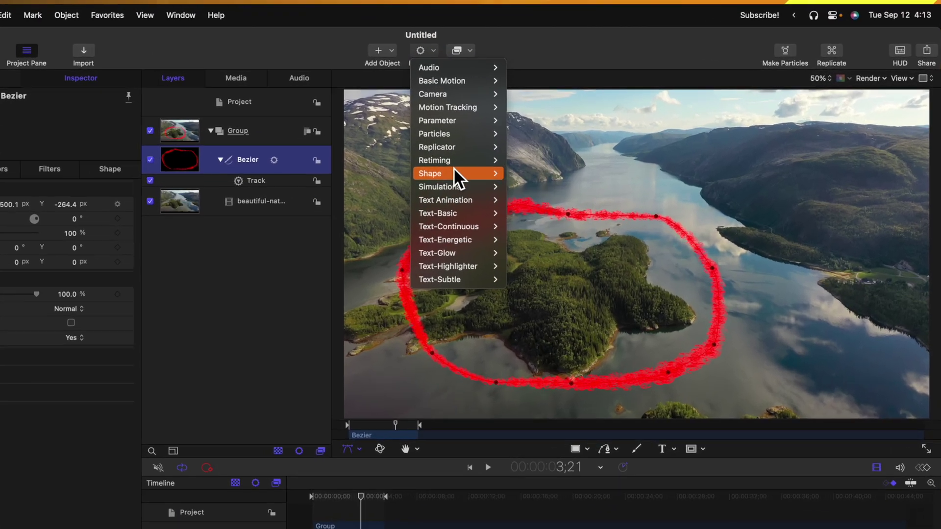
mouse_move(477, 146)
click(534, 352)
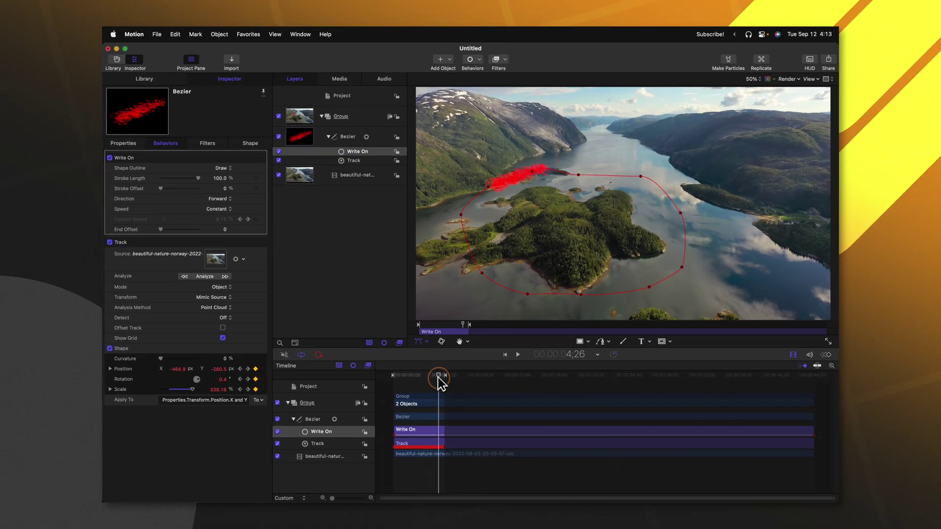
mouse_move(436, 378)
mouse_down()
mouse_move(410, 381)
mouse_move(428, 376)
mouse_move(420, 378)
mouse_up()
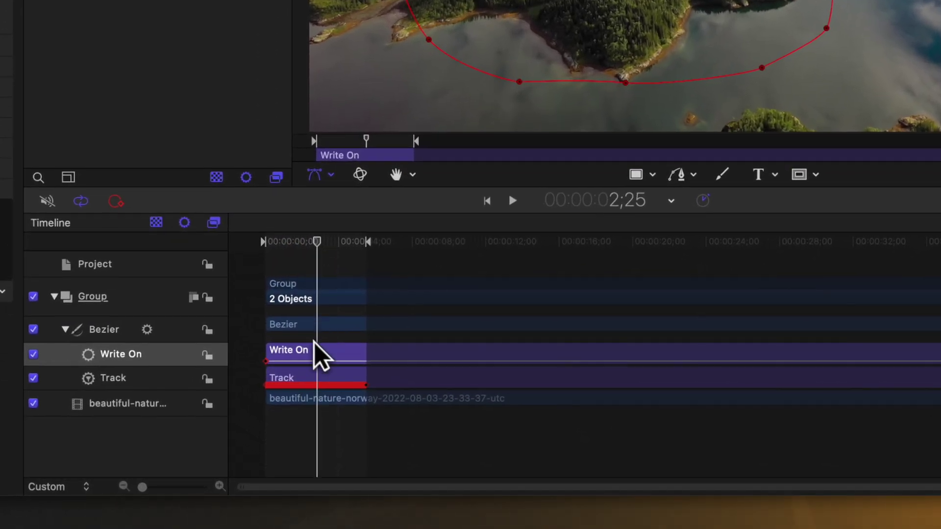
key(alt+])
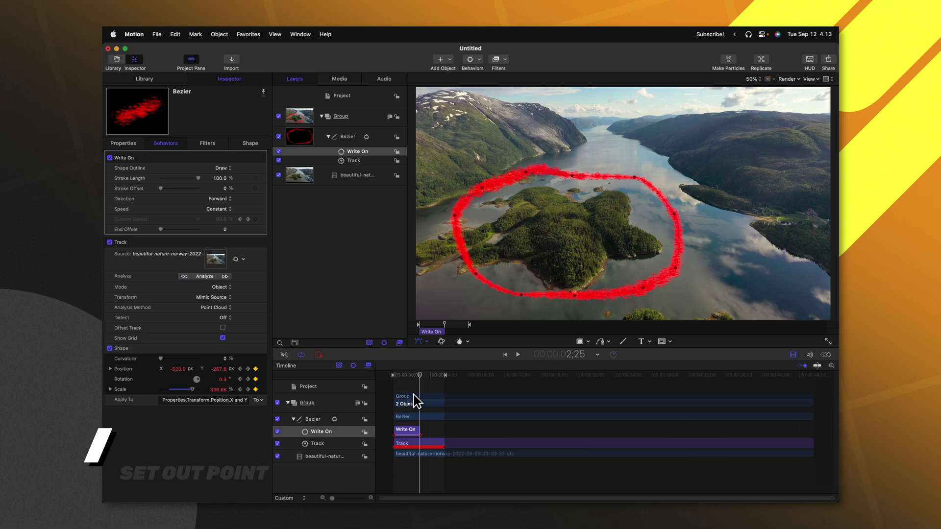
drag(419, 374, 380, 372)
key(space)
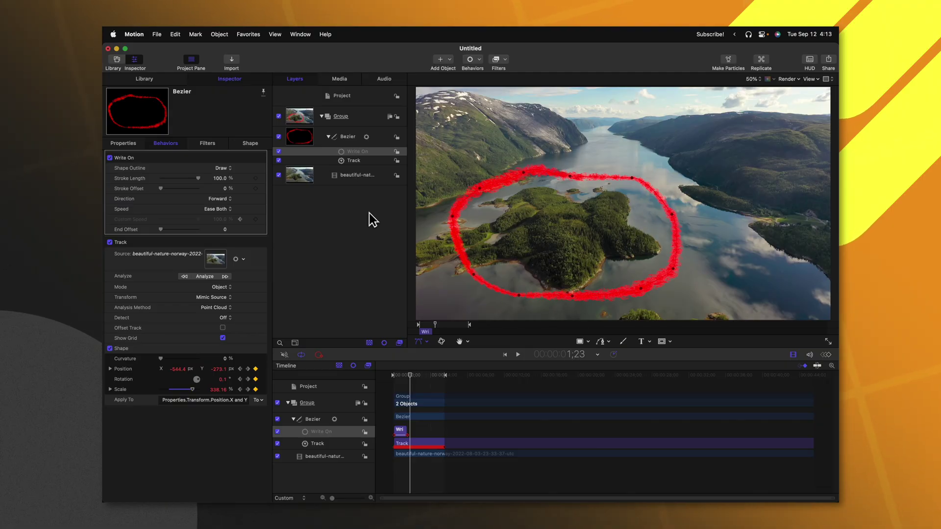
Clone the drone video layer with K and duplicate the Bezier ring with Cmd+D.
click(302, 182)
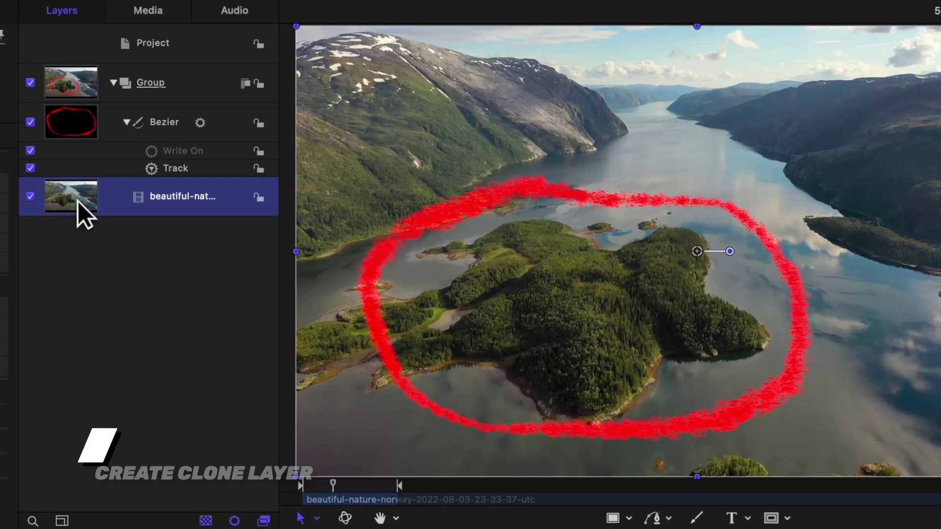
key(k)
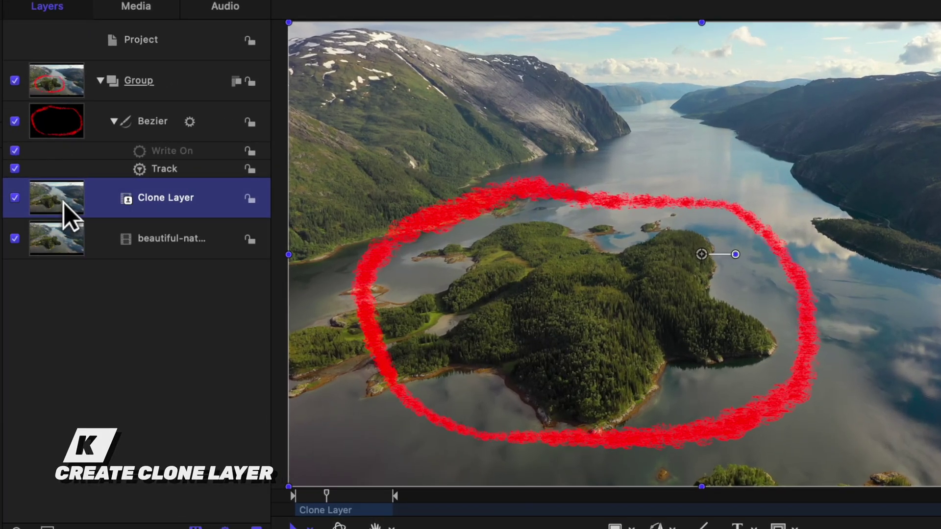
click(122, 127)
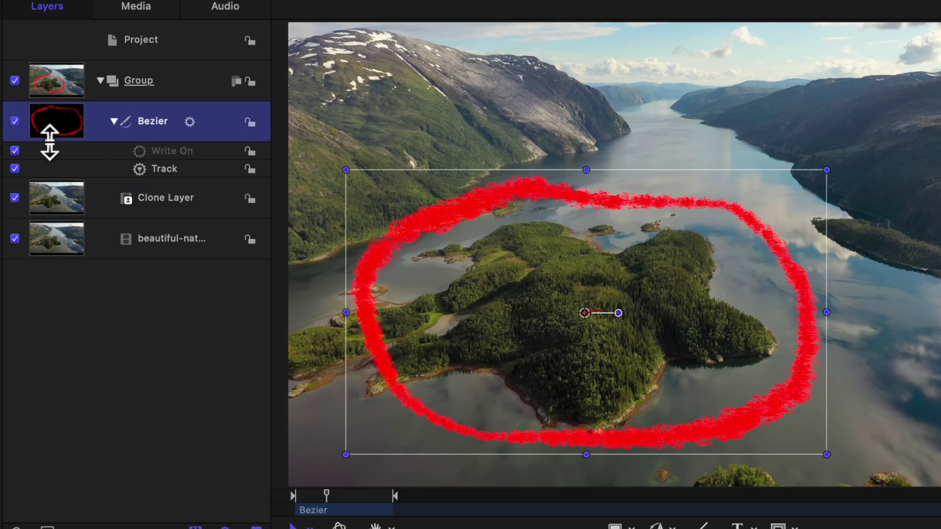
key(super+d)
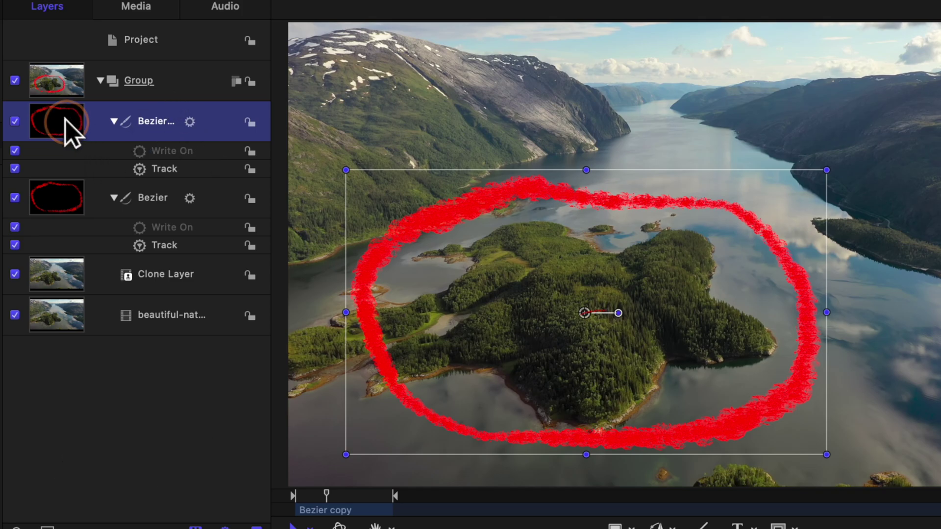
Make the Bezier copy an inverted mask on the Clone Layer and re-enable the drone clip.
mouse_move(66, 119)
mouse_down()
mouse_move(72, 196)
mouse_move(57, 278)
mouse_up()
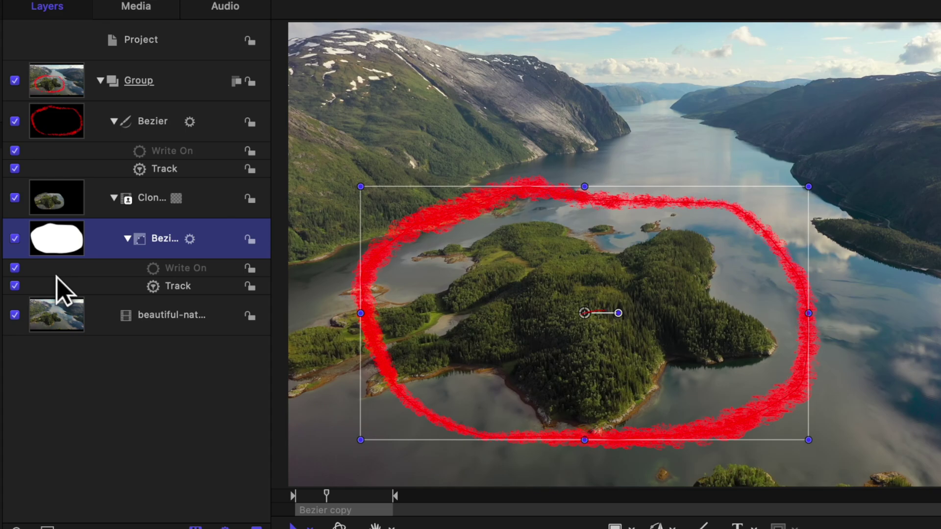
click(14, 315)
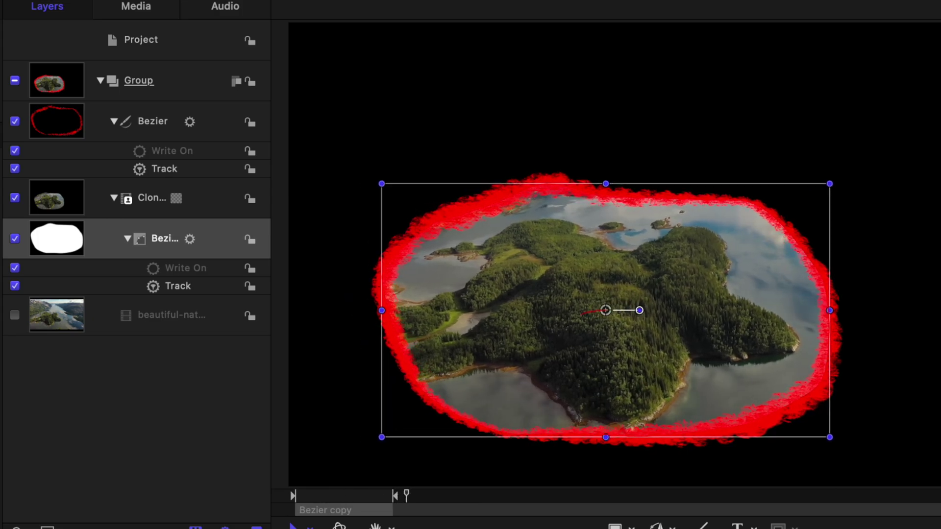
key(super+3)
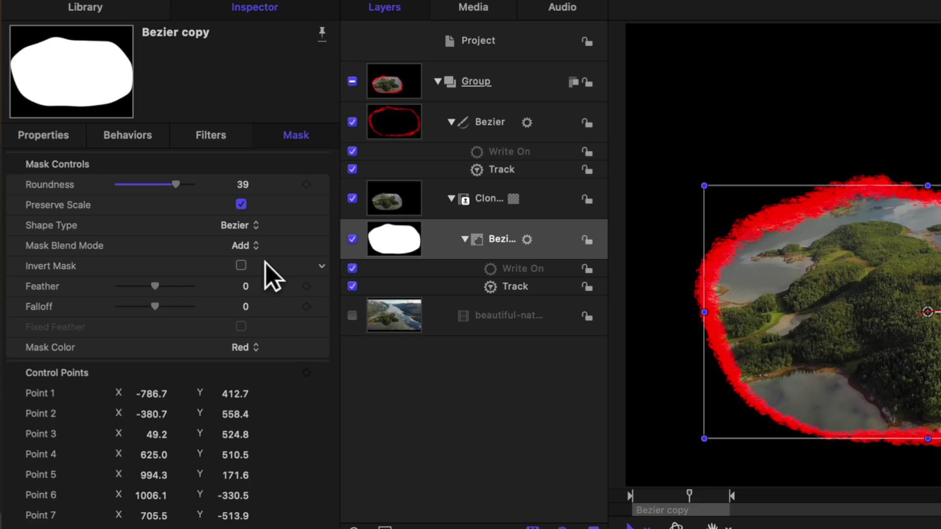
click(241, 265)
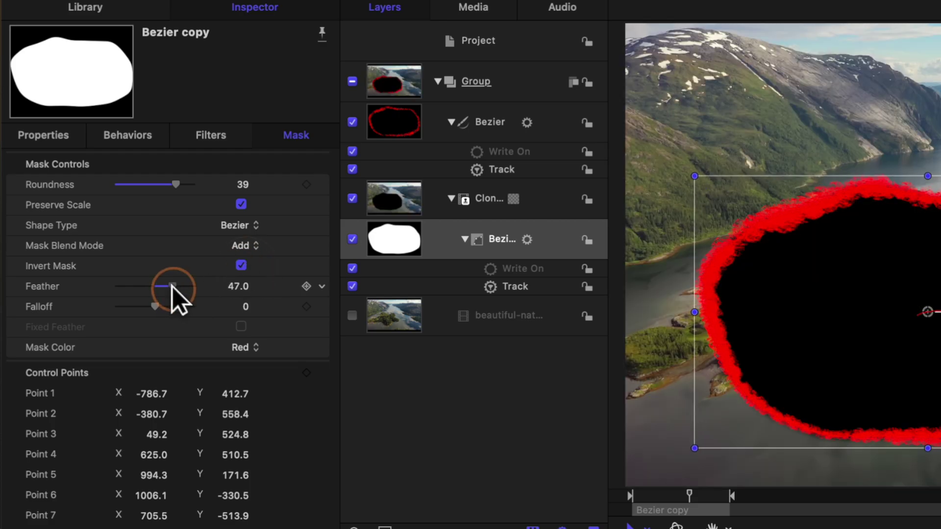
key(super+3)
click(98, 315)
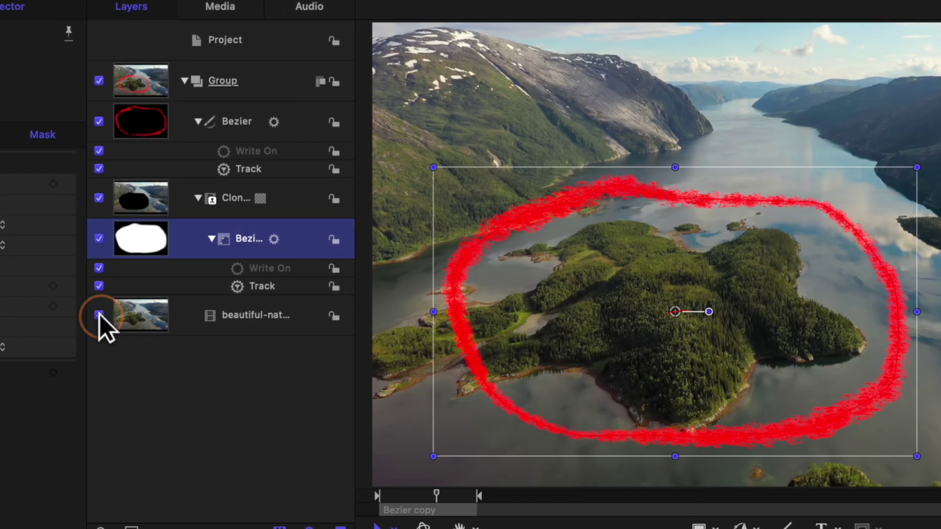
click(79, 314)
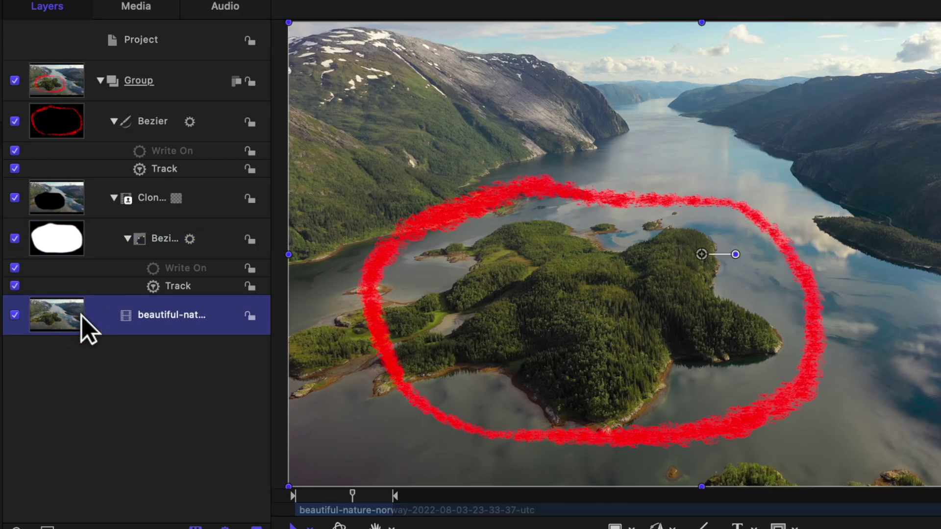
click(29, 201)
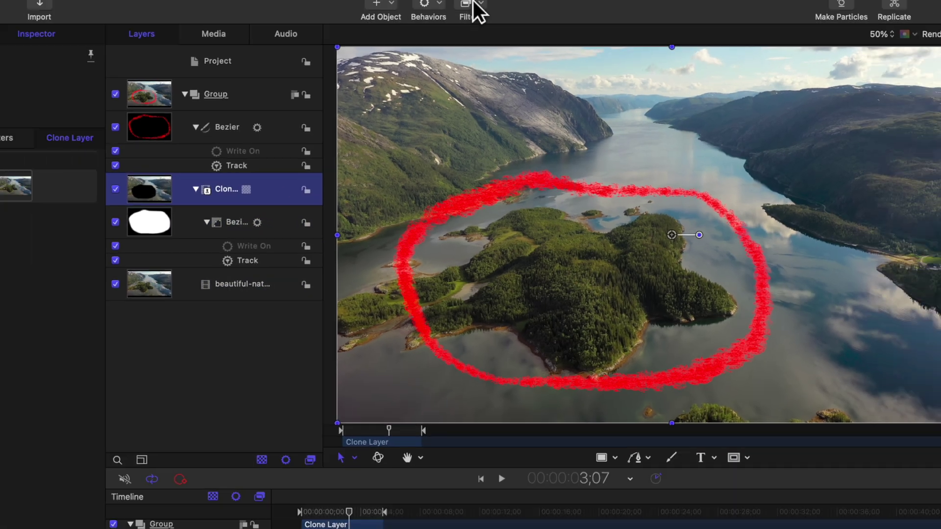
Add a Colorize filter to the Clone Layer with a cyan highlight colour.
click(471, 7)
mouse_move(527, 110)
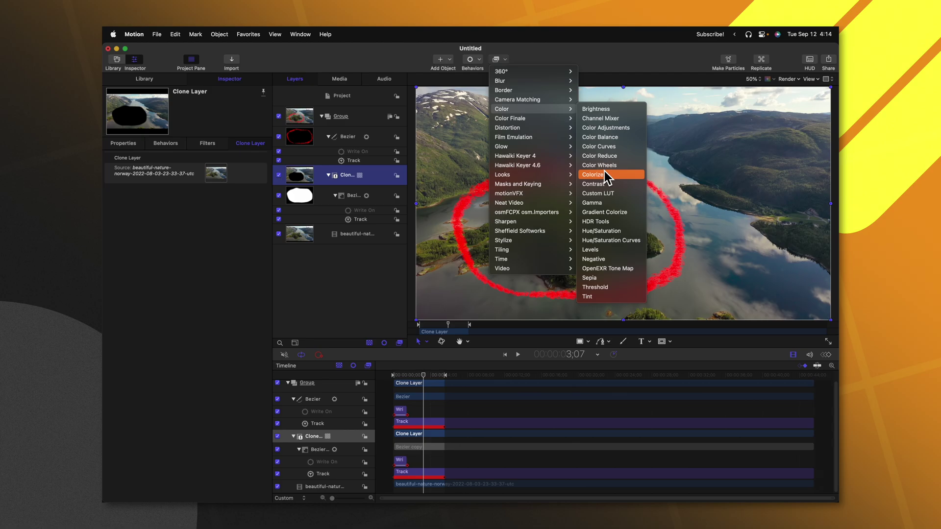
click(592, 174)
click(218, 178)
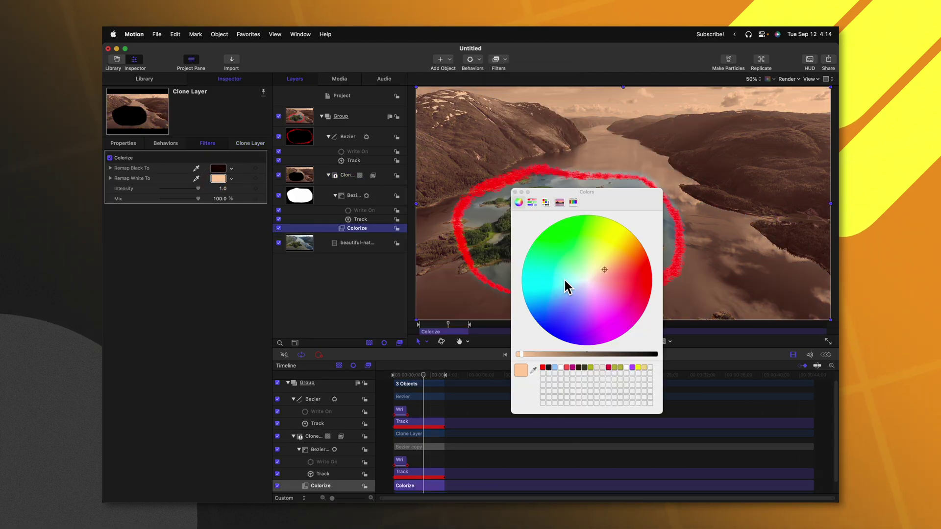
click(515, 193)
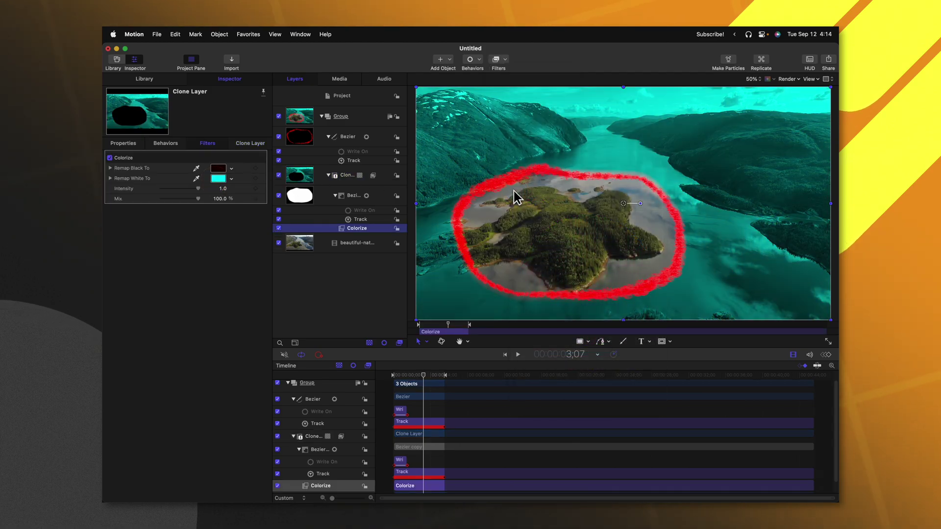
Keyframe the Colorize Mix from 0% at the start to 100%, then play it back.
drag(422, 374, 394, 375)
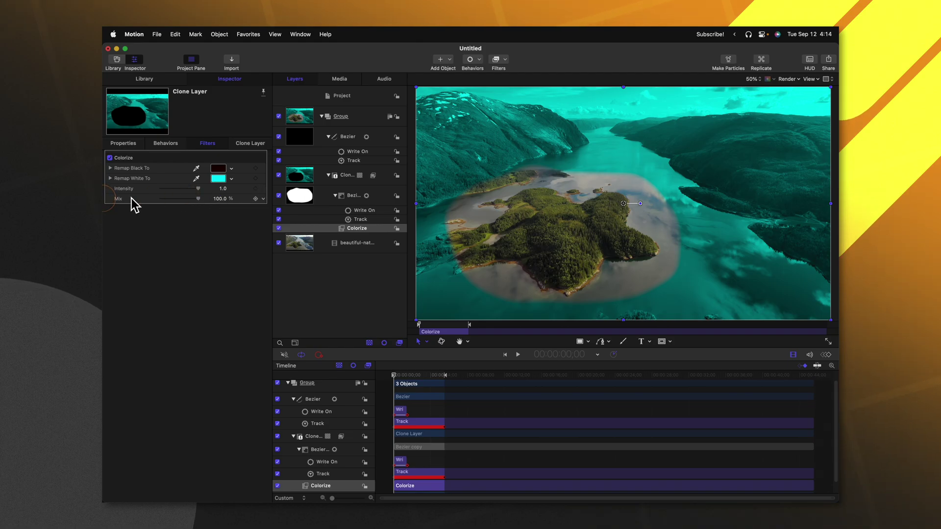
drag(188, 197, 103, 199)
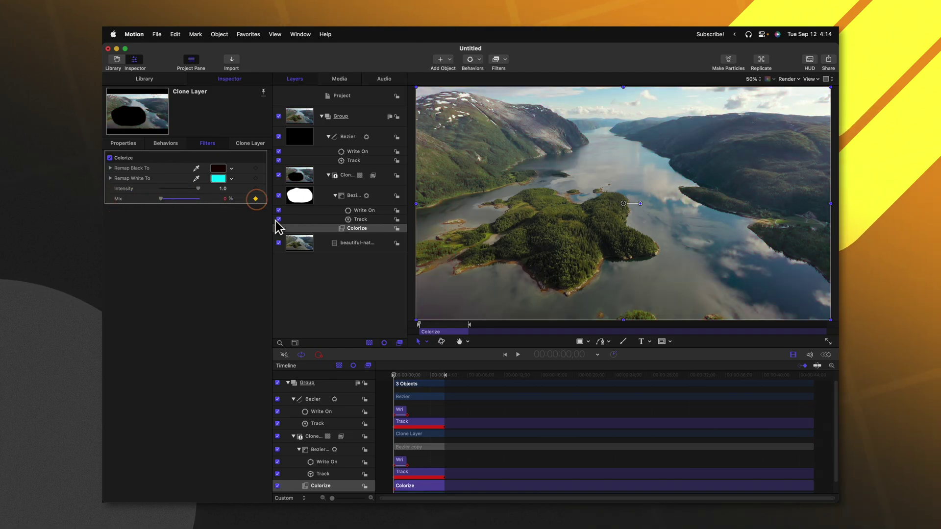
key(space)
drag(212, 208, 220, 206)
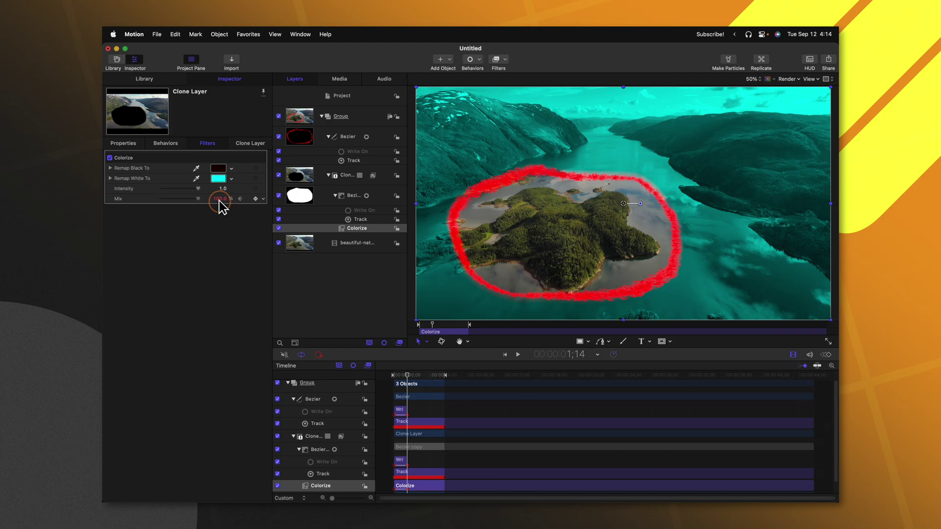
drag(408, 380, 392, 378)
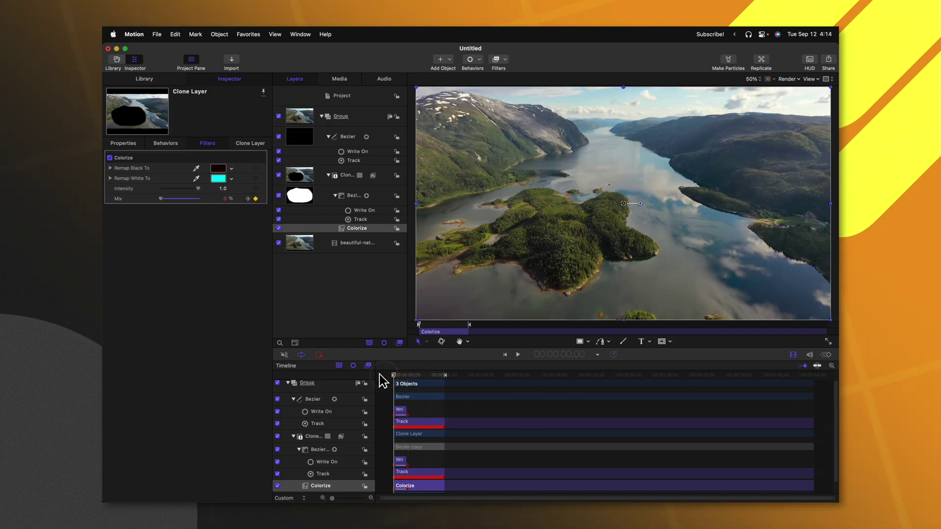
key(space)
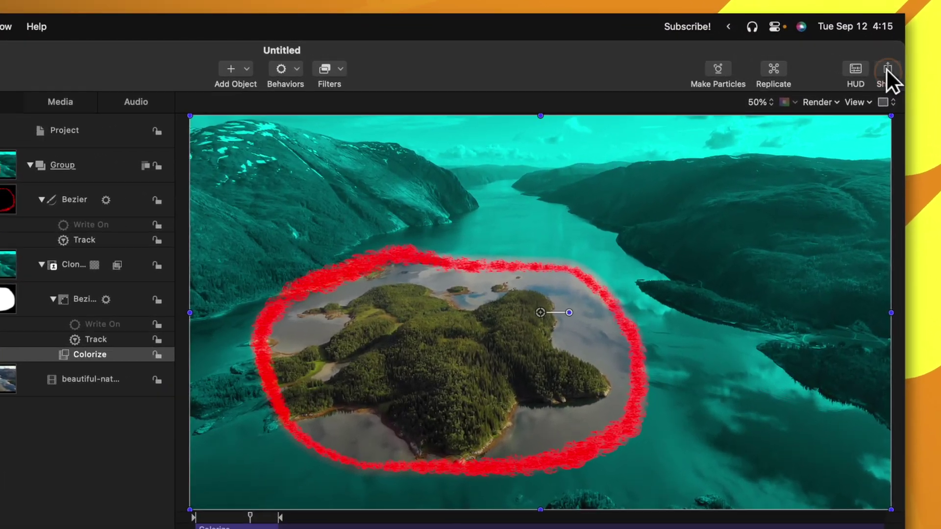
Export the movie with the Apple ProRes 422 codec, saved as My Island in the 5. Exports folder.
click(828, 60)
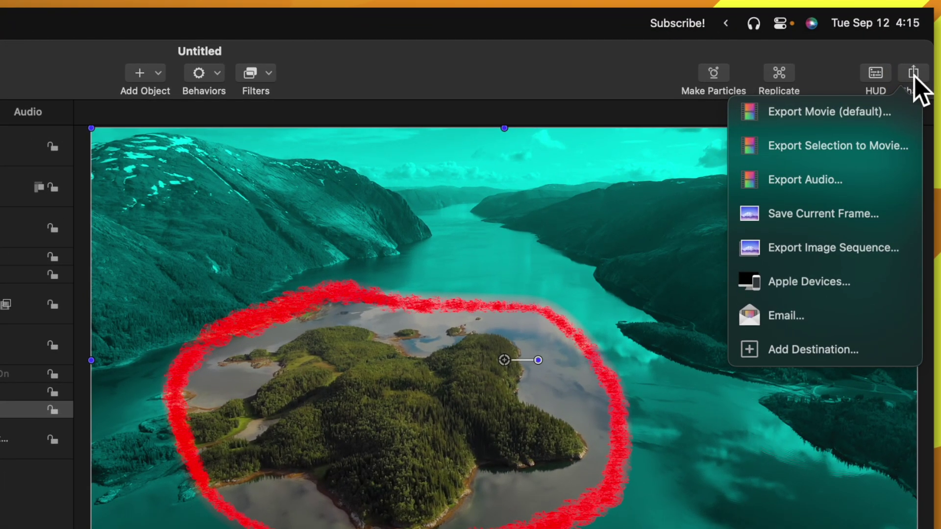
click(885, 107)
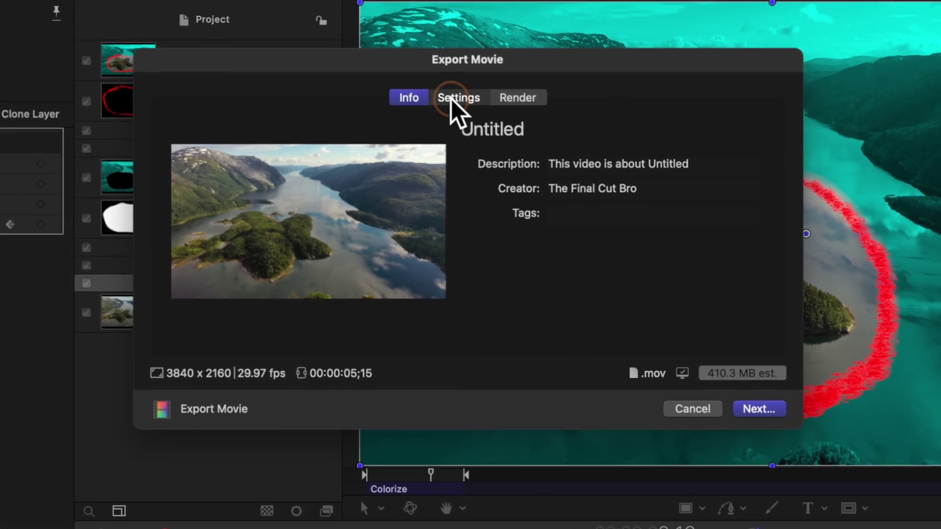
click(352, 147)
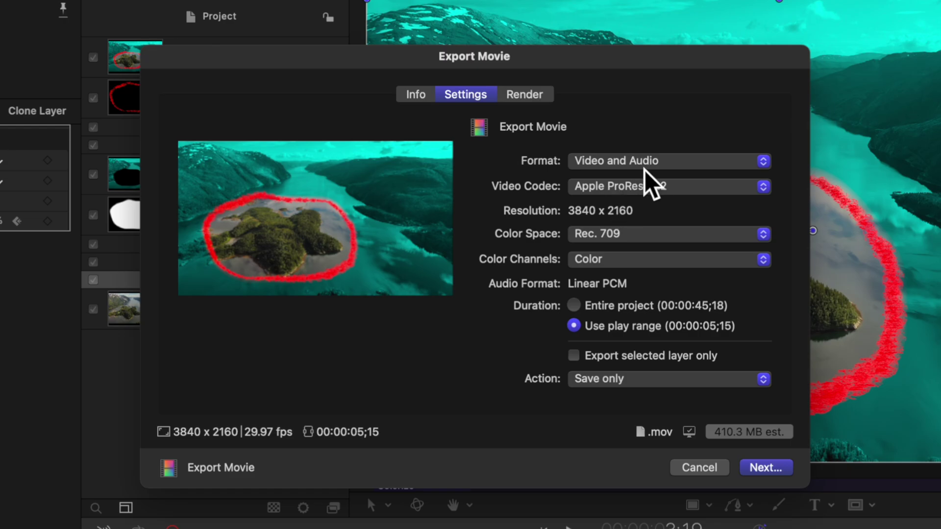
click(640, 185)
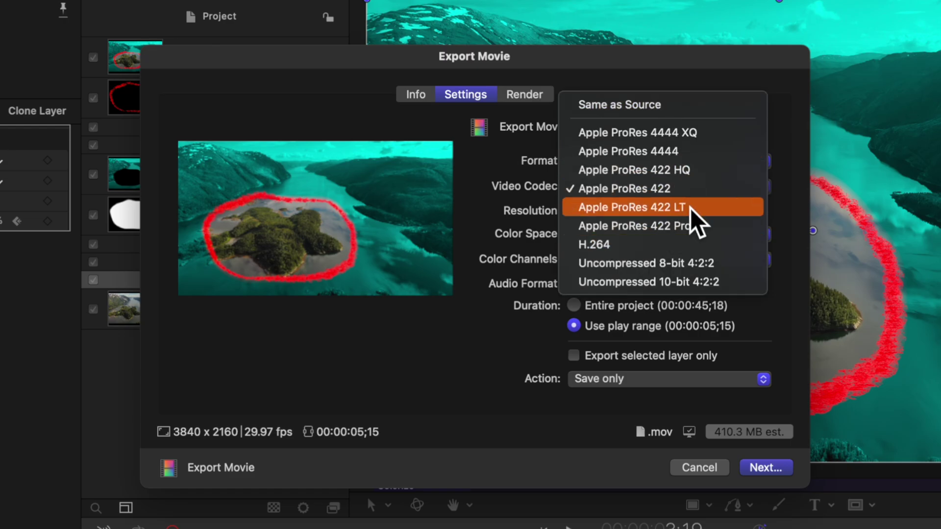
click(689, 190)
click(774, 466)
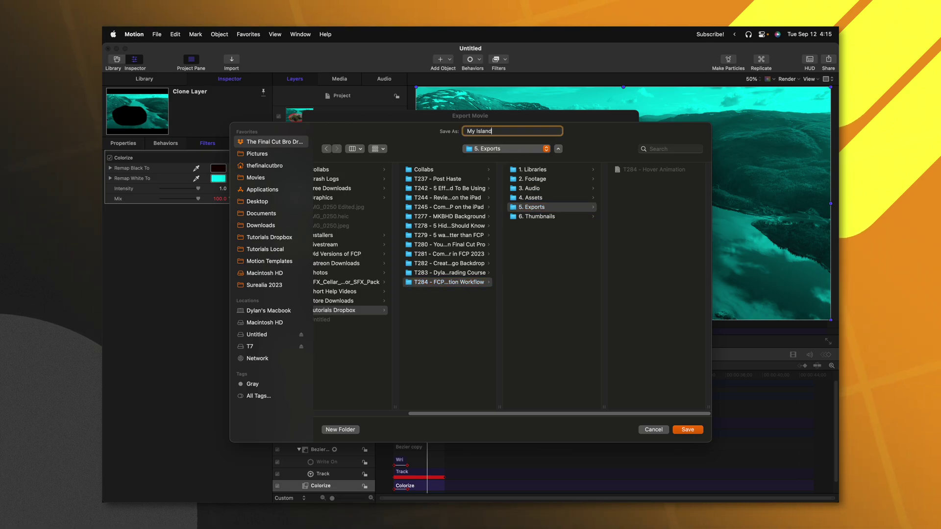
key(Return)
In Final Cut Pro, drop My Island.mov onto the timeline above the Norway drone clip.
mouse_move(459, 500)
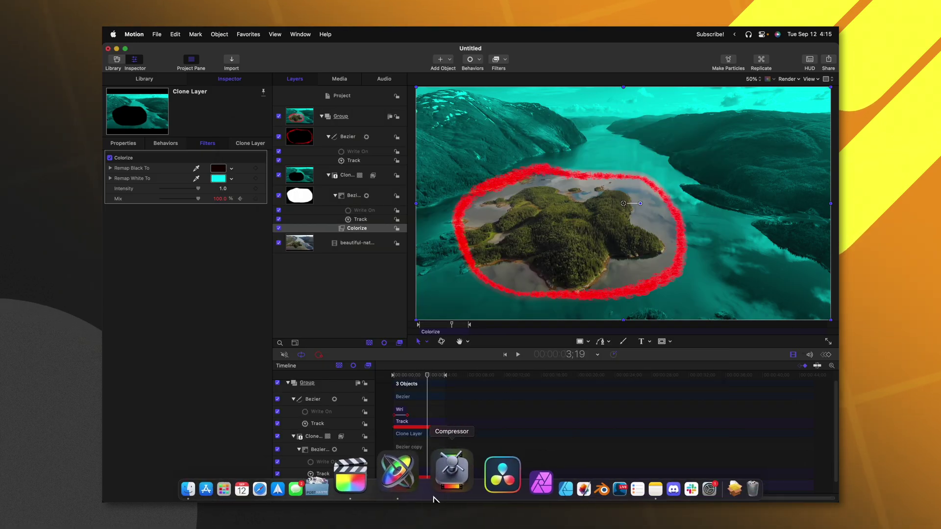
click(410, 496)
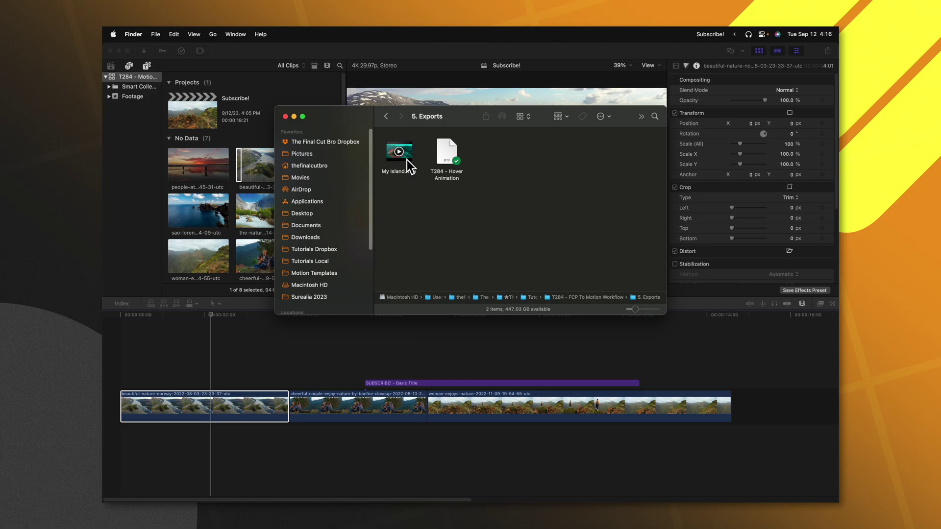
drag(407, 160, 123, 354)
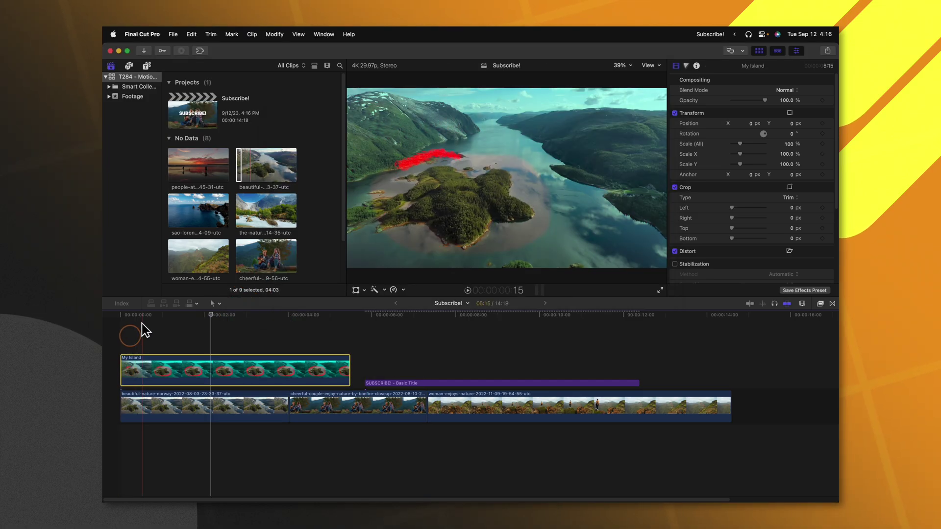
Play the overlaid My Island clip from near its start to review it.
click(172, 350)
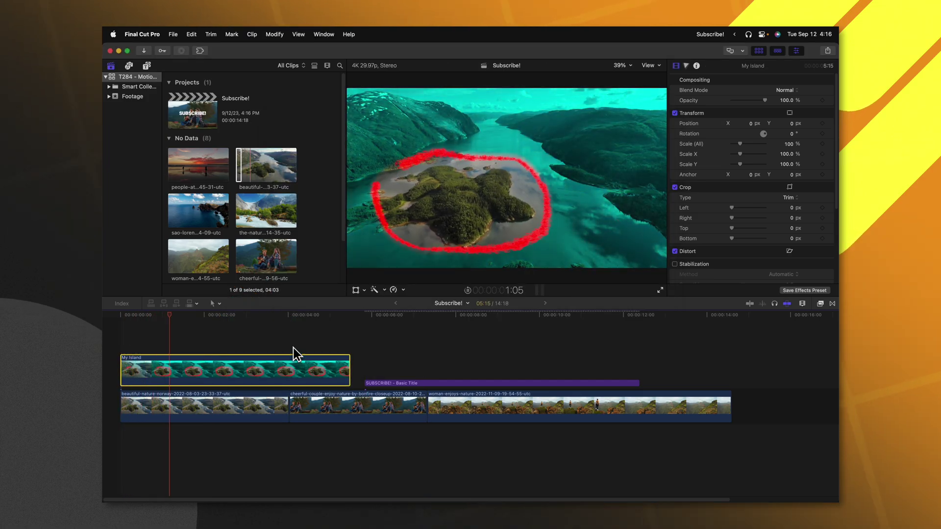
key(space)
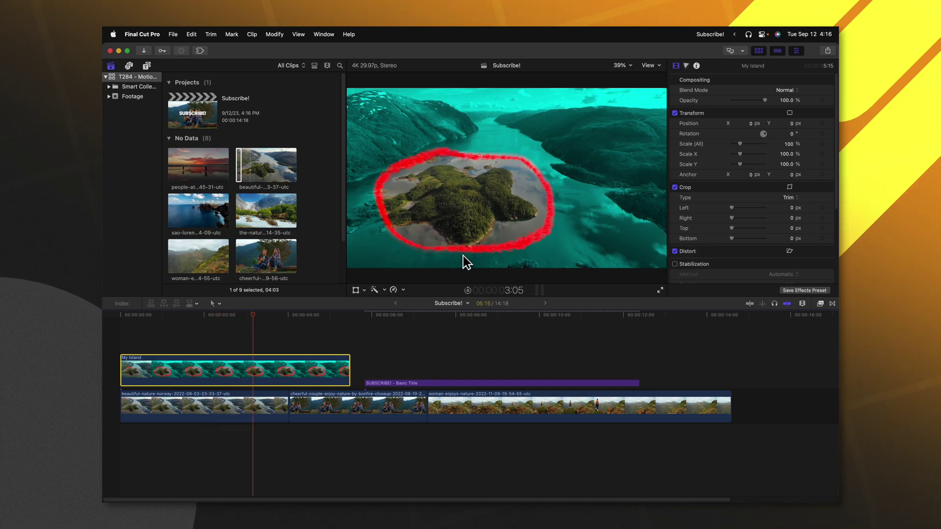
key(space)
key(space)
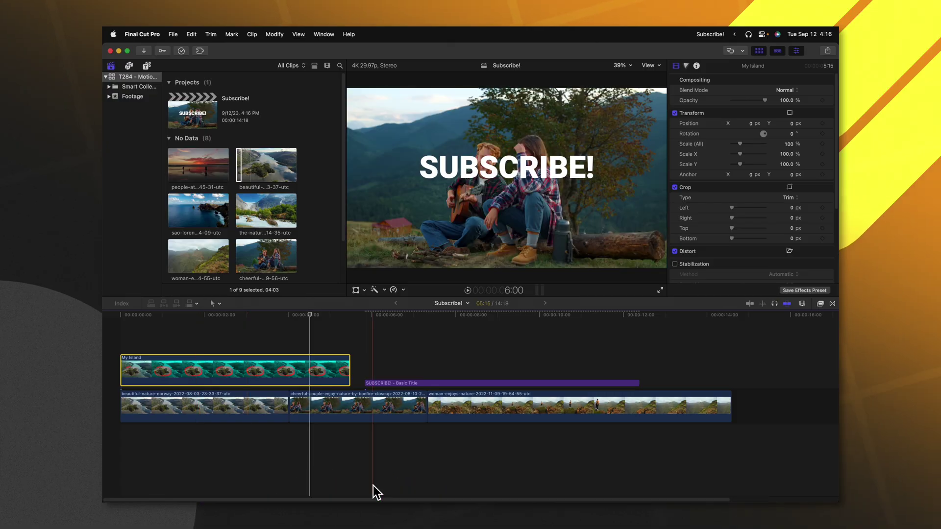
Change the chalk circle's brush colour to green.
click(419, 482)
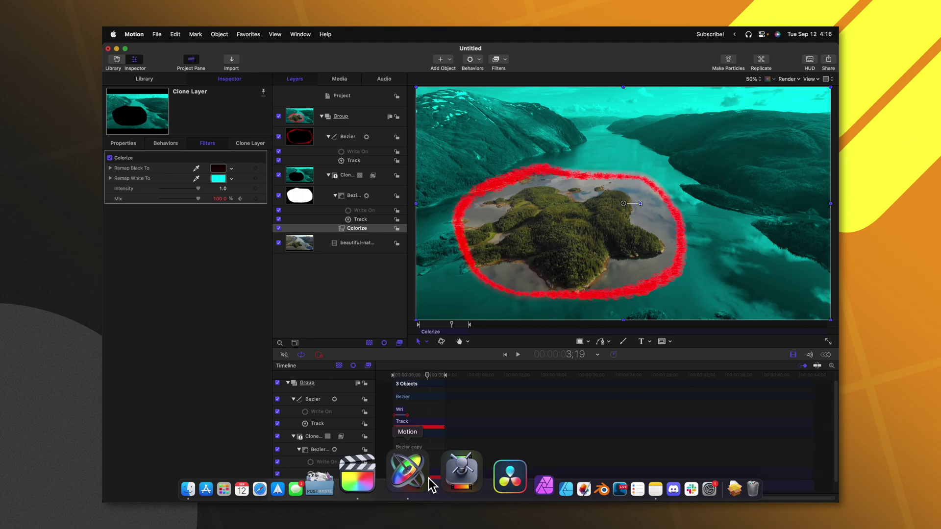
click(300, 135)
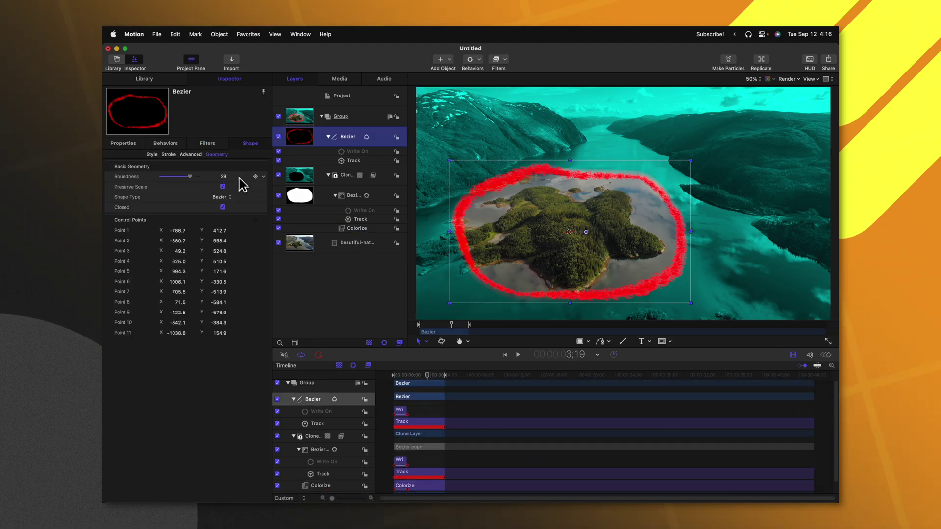
click(152, 155)
click(219, 272)
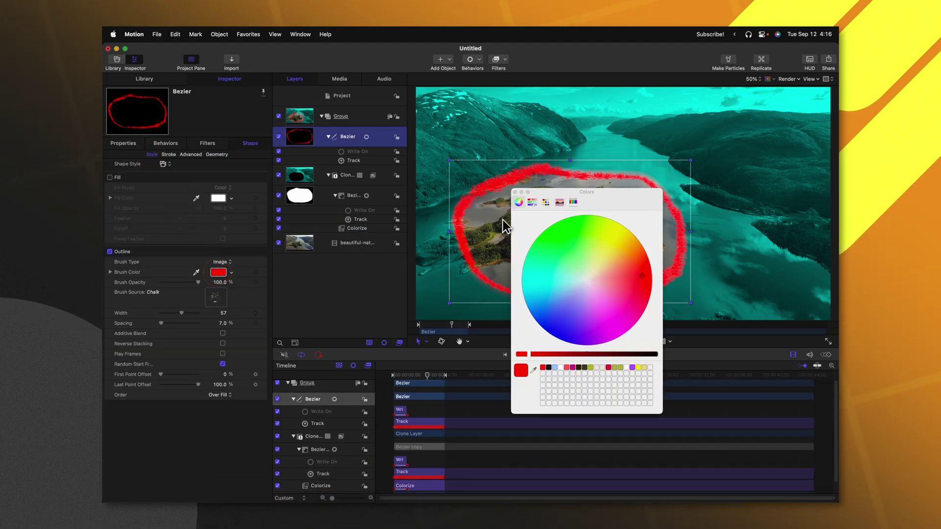
click(554, 225)
Set the Colorize filter's Remap White To colour to red instead of cyan.
click(515, 192)
click(357, 228)
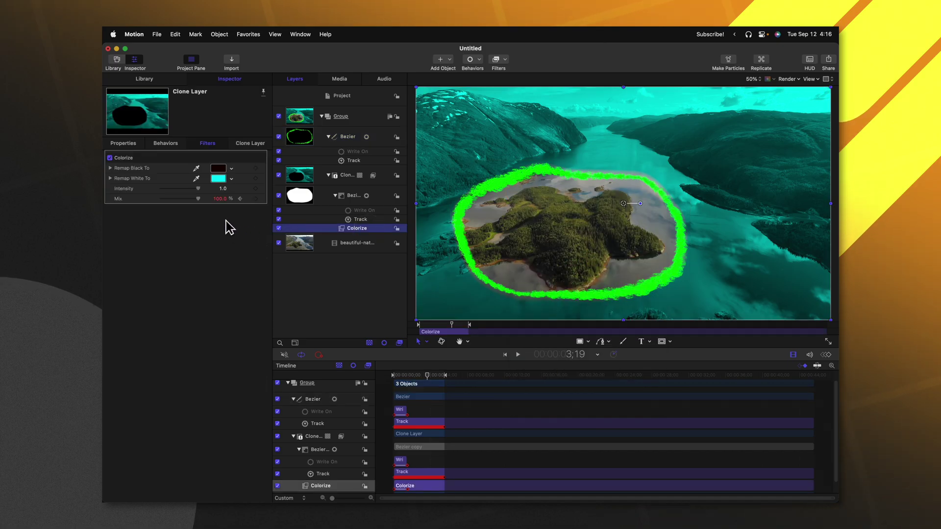
click(218, 179)
drag(602, 274, 757, 308)
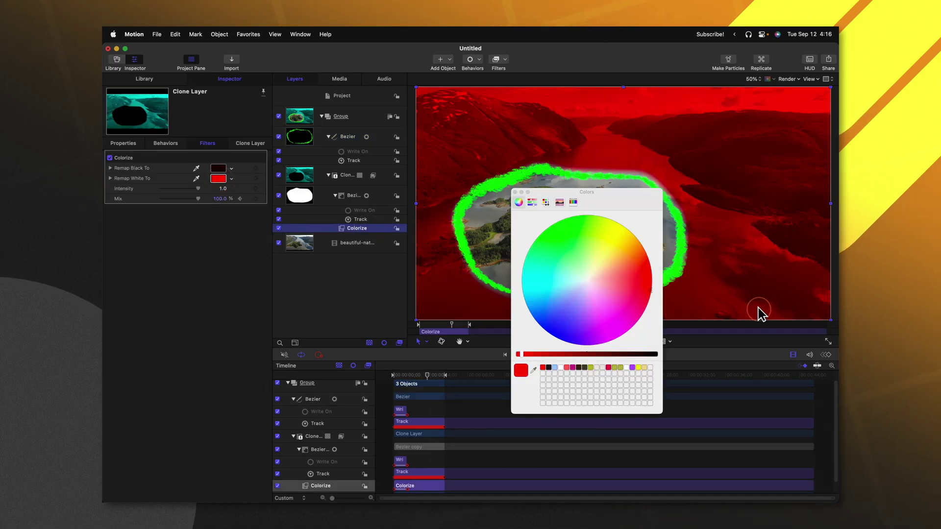
click(515, 192)
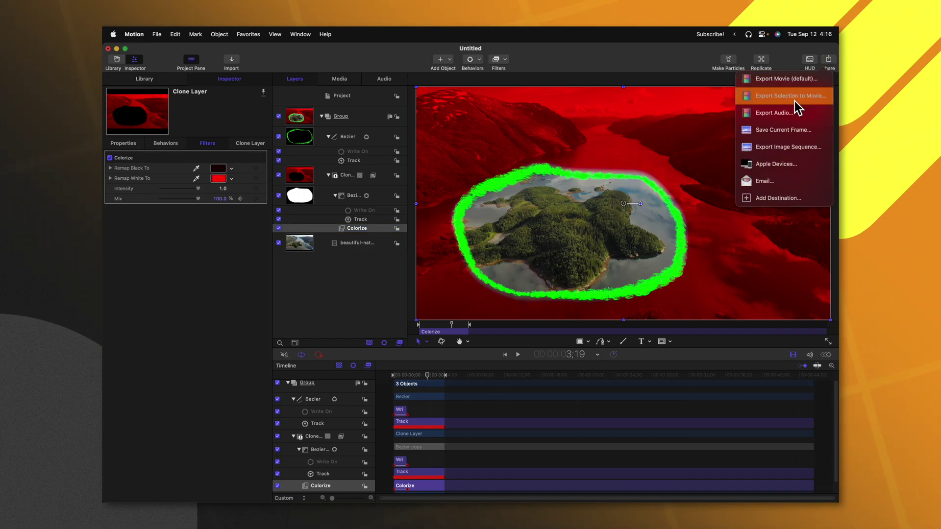
Export the movie again as My Island, replacing the existing My Island.mov in 5. Exports.
click(795, 79)
click(617, 291)
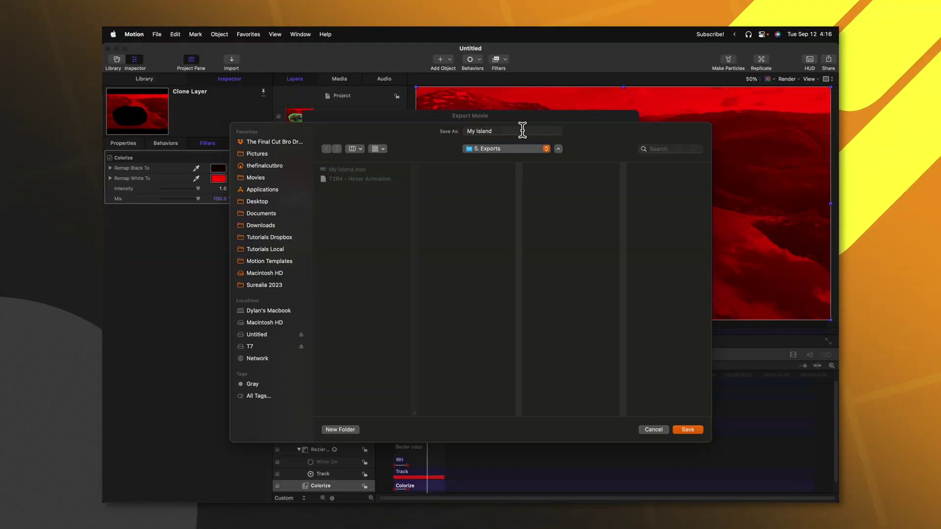
click(686, 428)
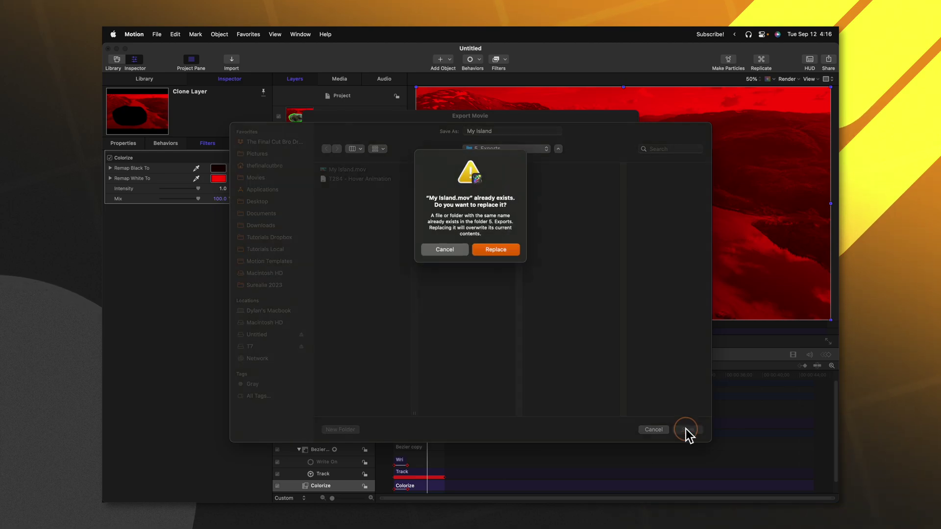
click(508, 248)
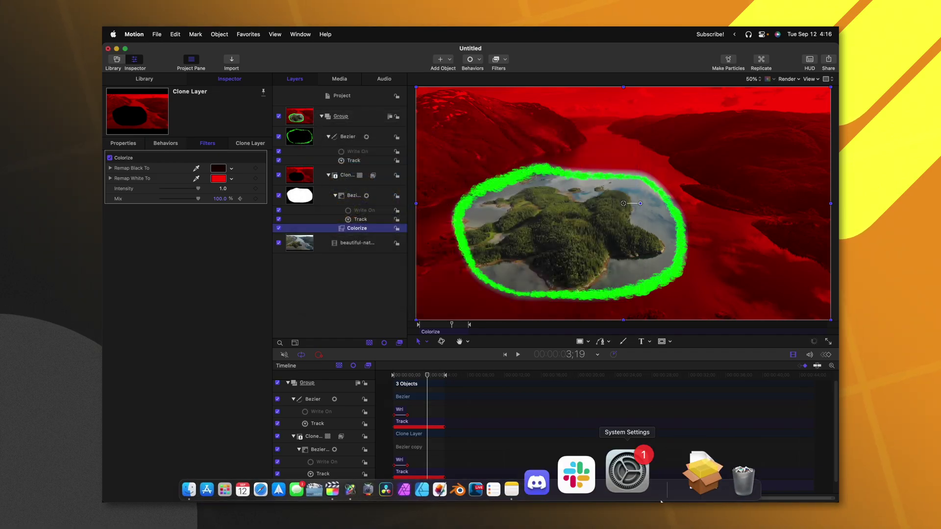
In Final Cut Pro, play the timeline to review the updated green-ring, red-tint My Island clip.
click(402, 490)
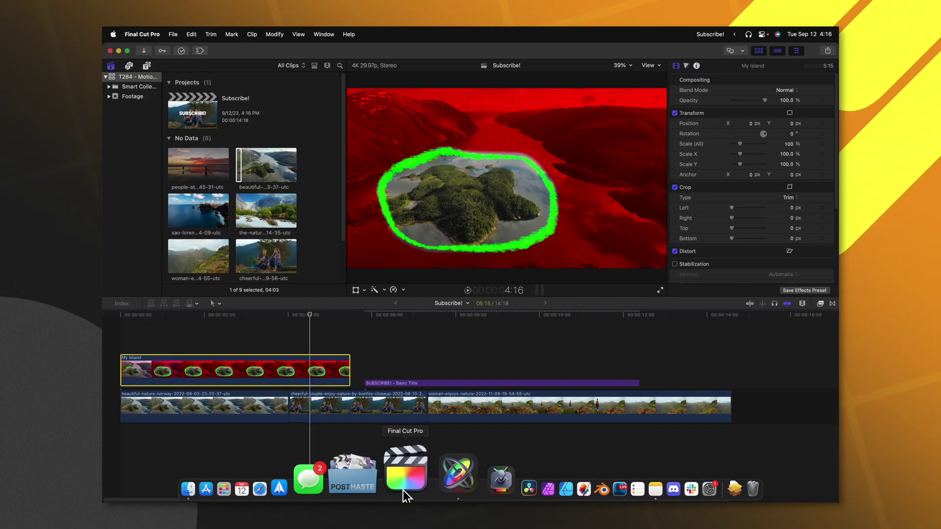
key(space)
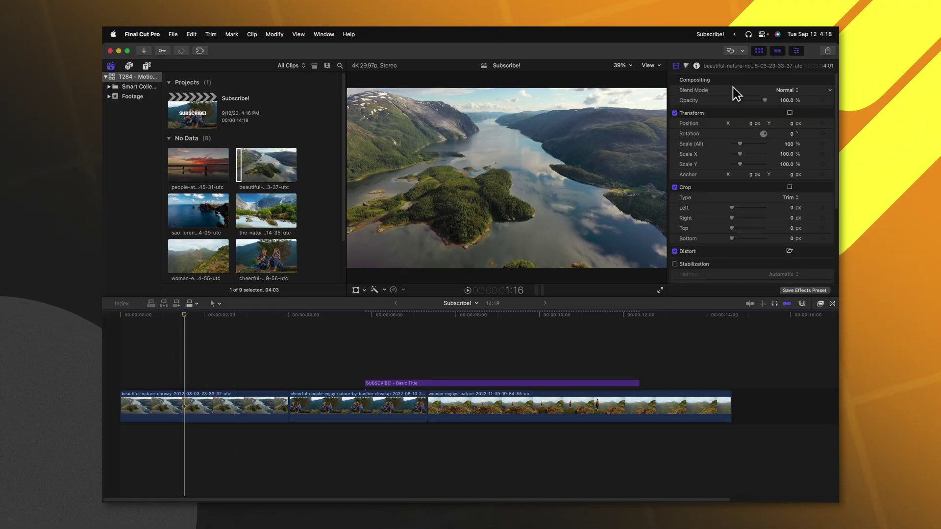
Share the Subscribe! project via Xsend Motion so it opens in Motion as Subscribe!.motn.
click(827, 50)
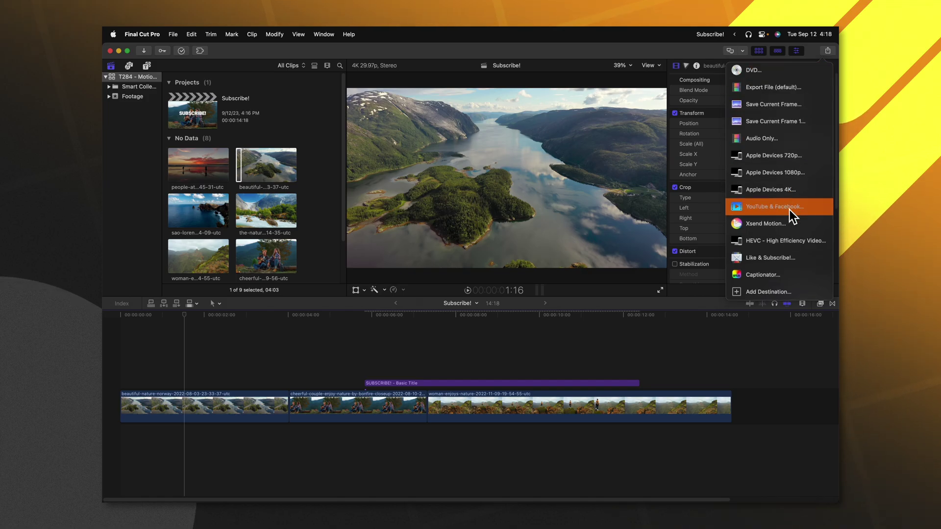
click(790, 223)
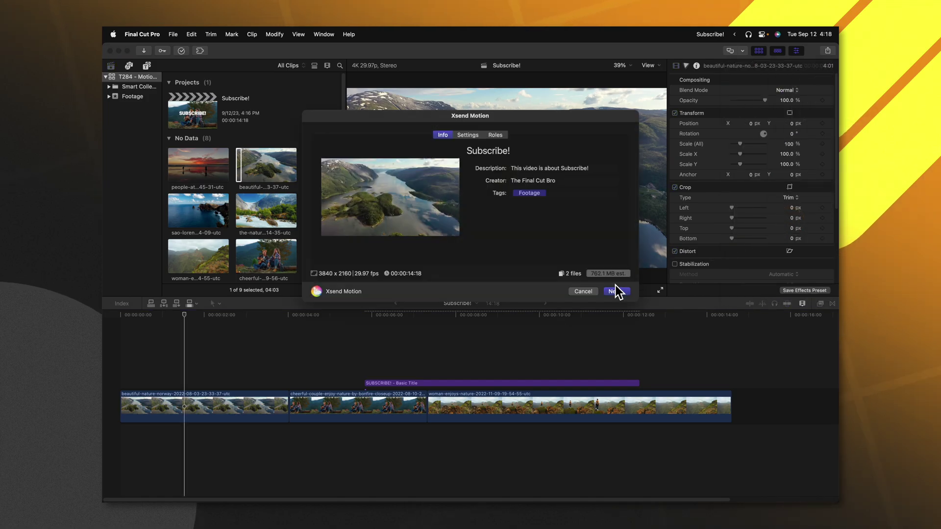
click(616, 291)
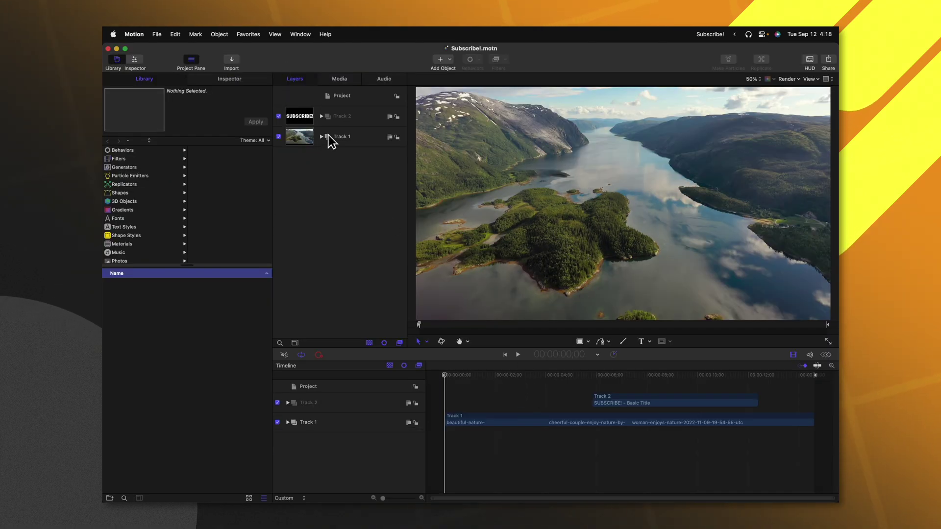
Expand the Track 2 title group and Track 1, then select the couple-with-guitar clip layer.
click(621, 403)
drag(595, 373, 469, 370)
click(321, 198)
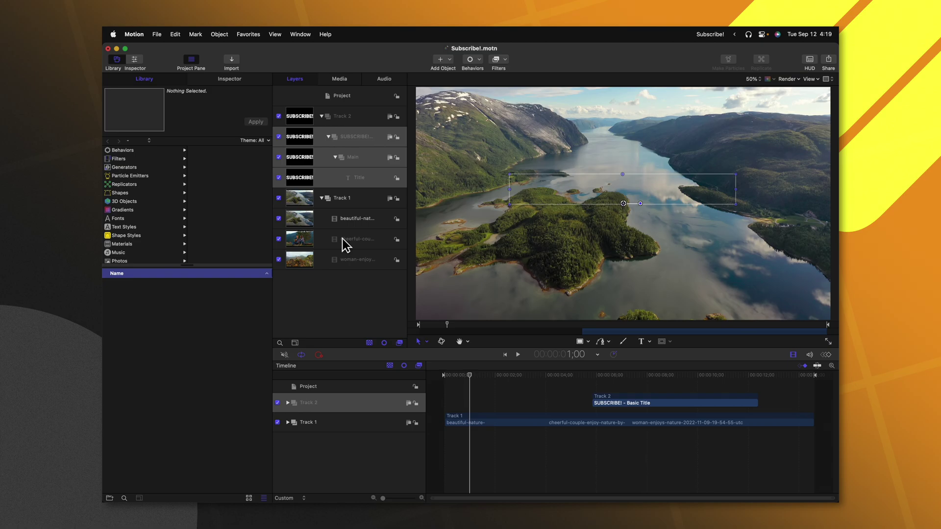
click(343, 239)
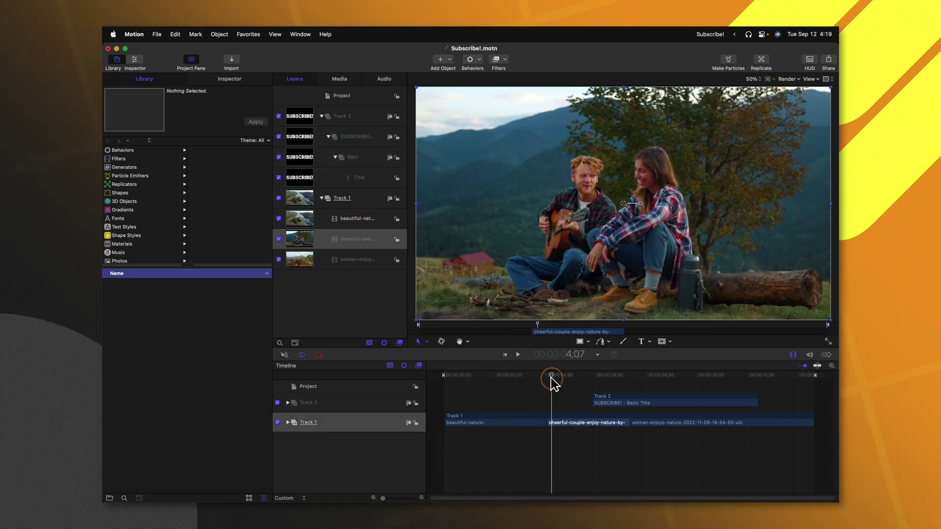